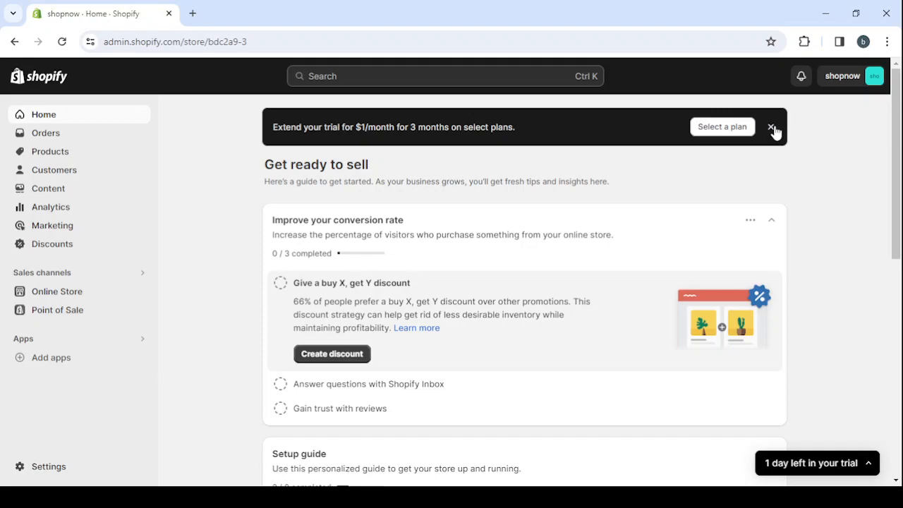
# Dismiss the trial extension banner on the store's home page.
pyautogui.click(772, 128)
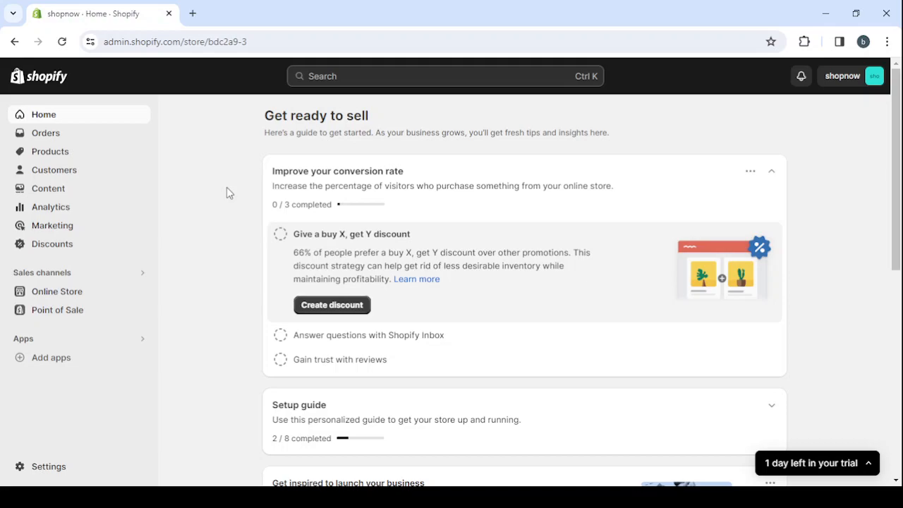
# Search Google for shopify in a new browser tab, view the Shopify homepage, and close that tab.
pyautogui.click(193, 13)
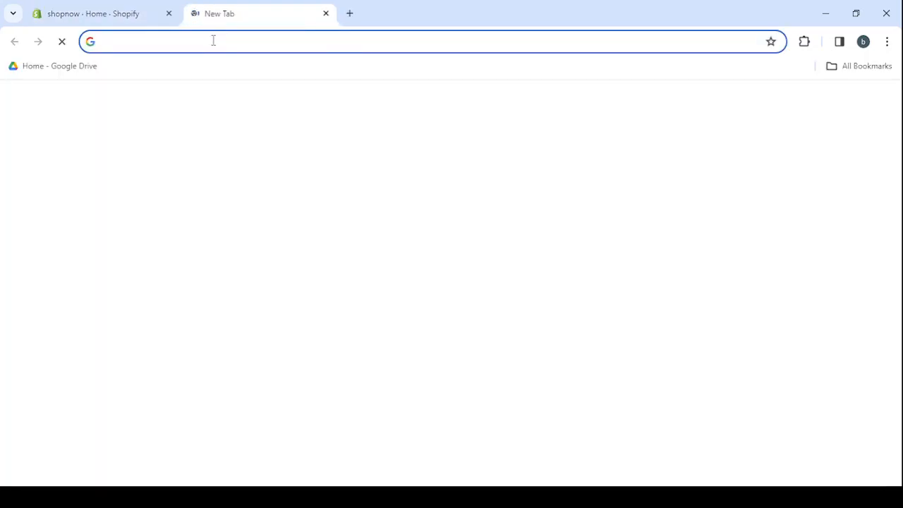
pyautogui.write('sh')
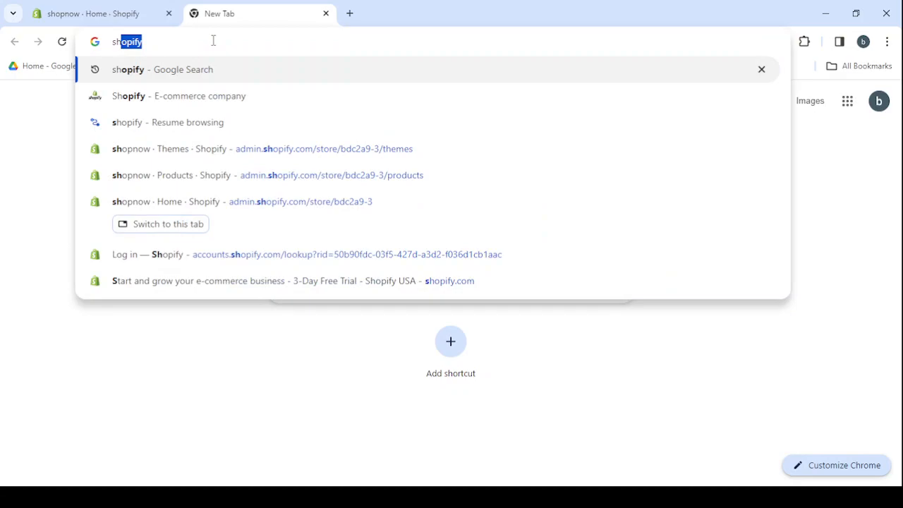
pyautogui.write('opify')
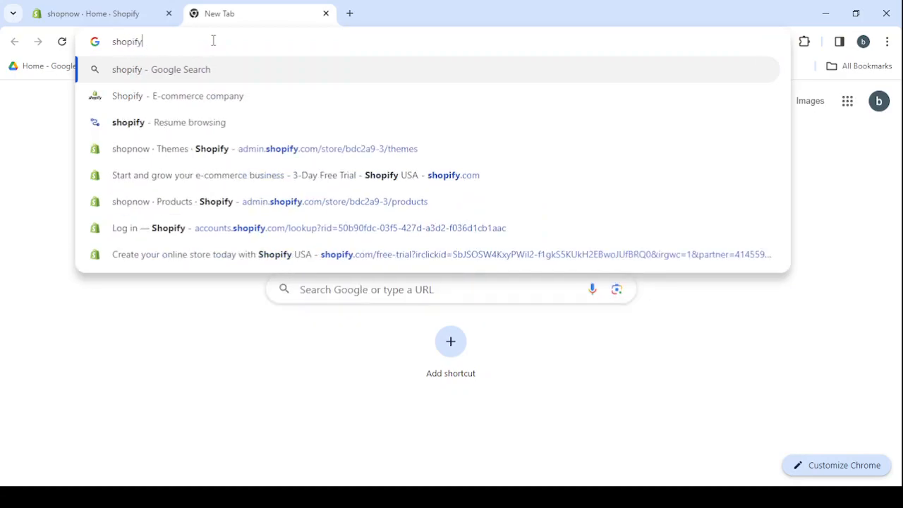
pyautogui.click(222, 102)
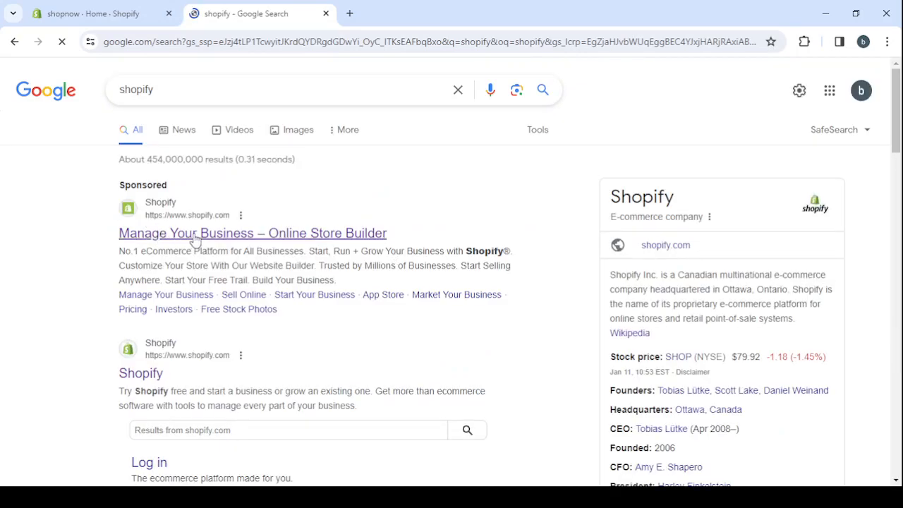
pyautogui.click(197, 240)
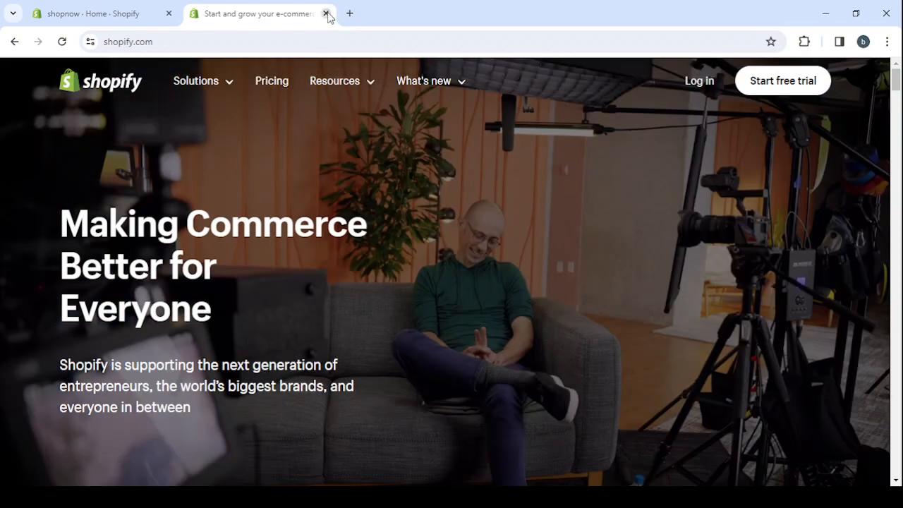
pyautogui.click(326, 14)
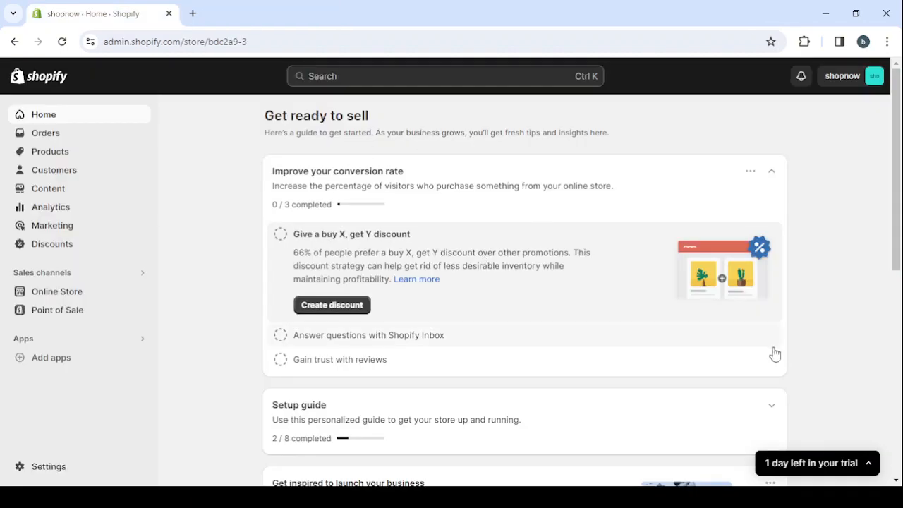
# Expand the trial notice to read the plan offer, and collapse it again.
pyautogui.click(868, 462)
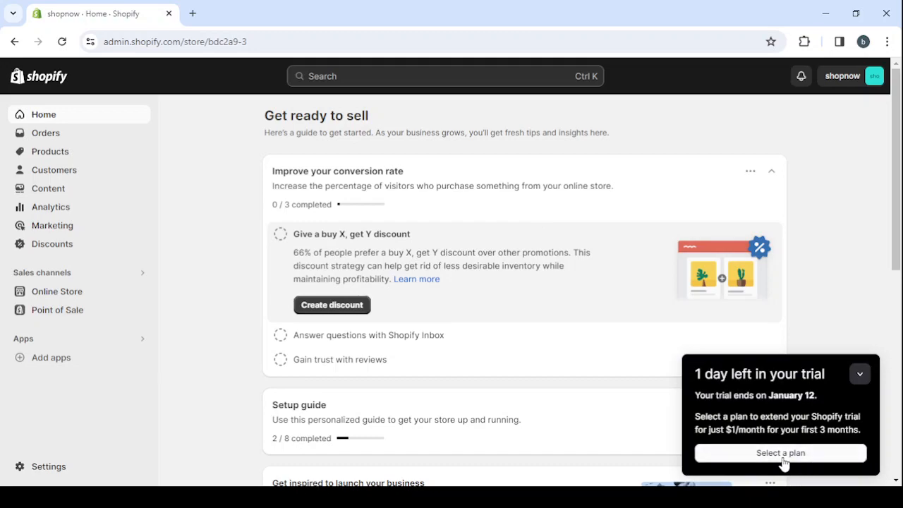
pyautogui.click(859, 374)
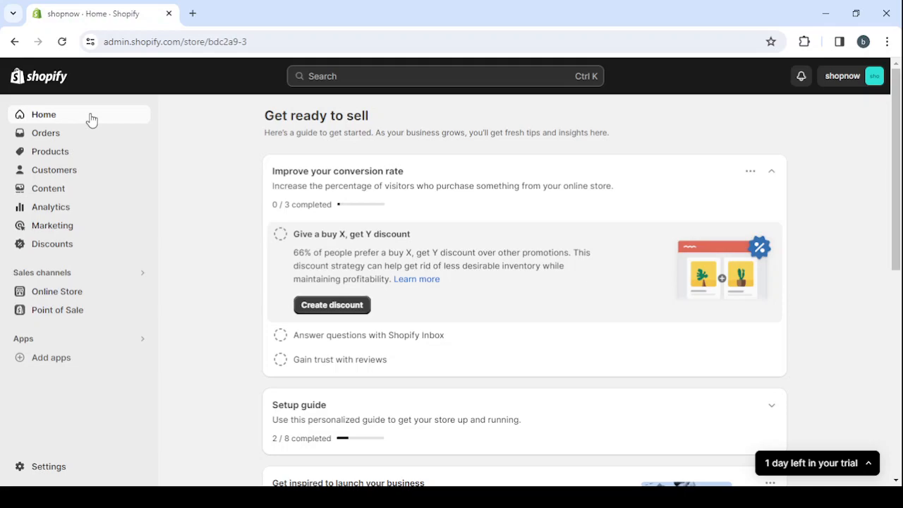
# View the store's Orders page and its Products page.
pyautogui.click(91, 135)
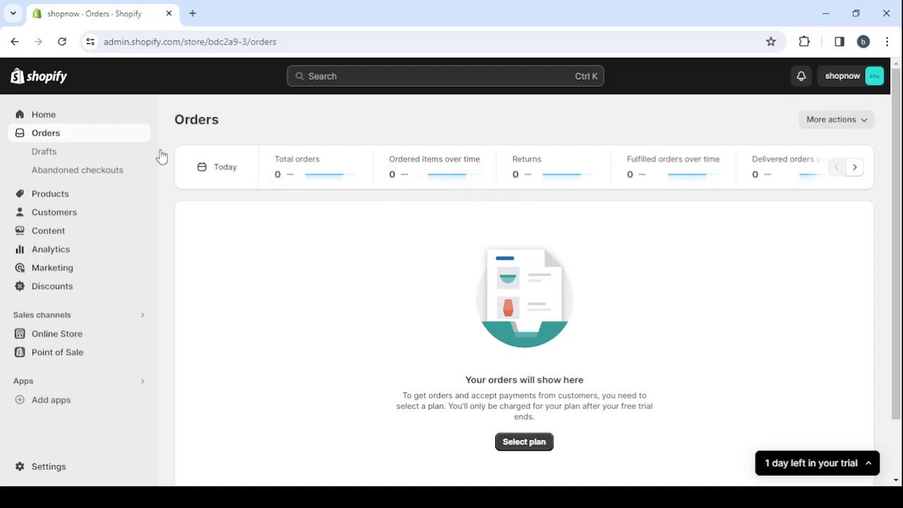
pyautogui.click(76, 194)
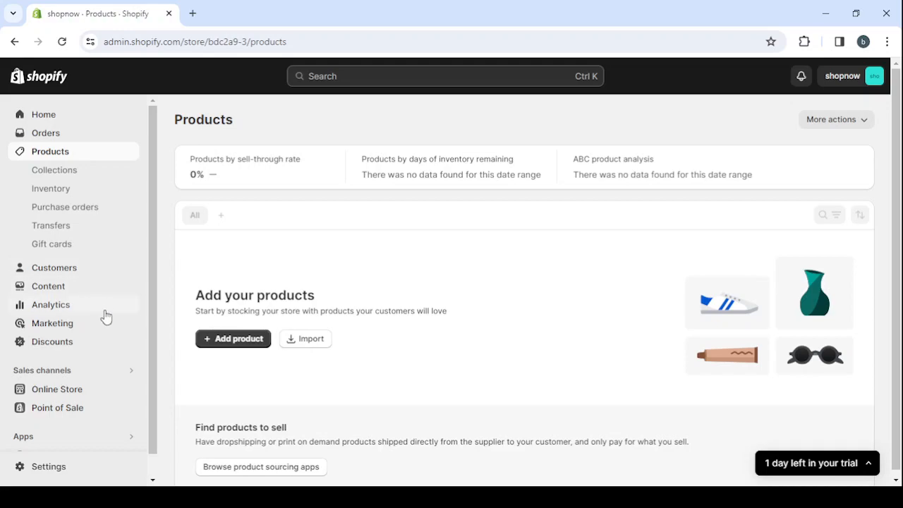
# From the Online Store themes page, view the live storefront from header to footer and close it.
pyautogui.click(94, 395)
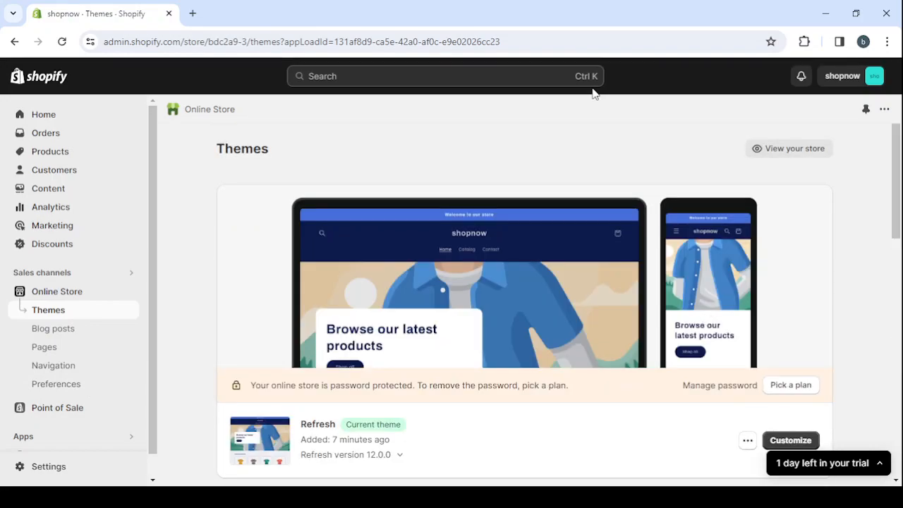
pyautogui.click(805, 148)
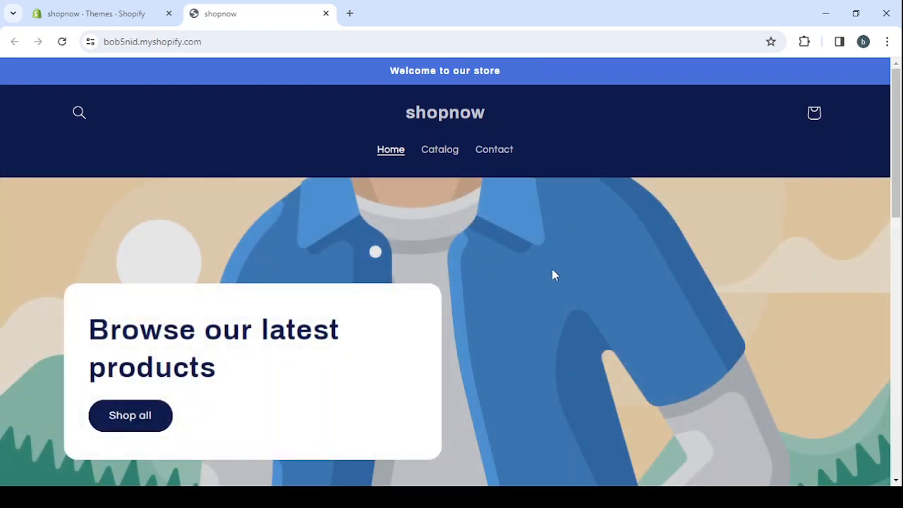
pyautogui.scroll(-3, 505, 279)
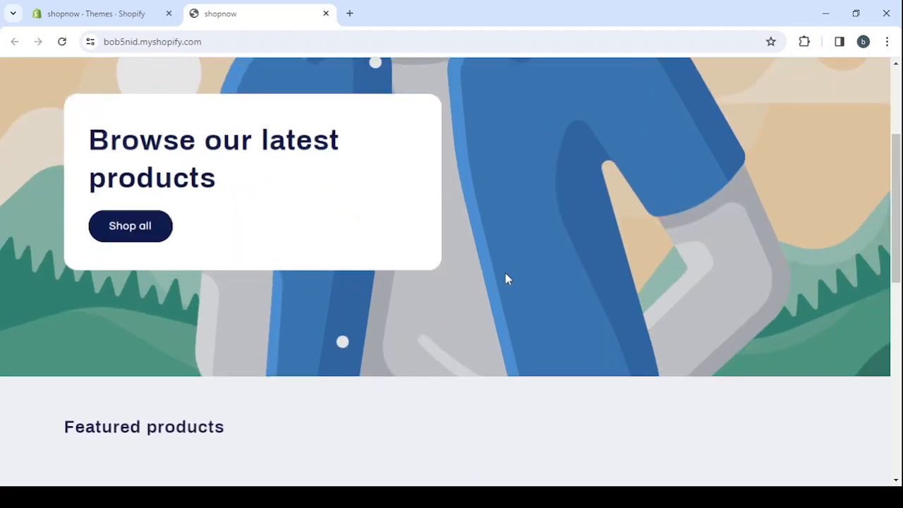
pyautogui.scroll(-6, 505, 279)
pyautogui.scroll(-2, 505, 275)
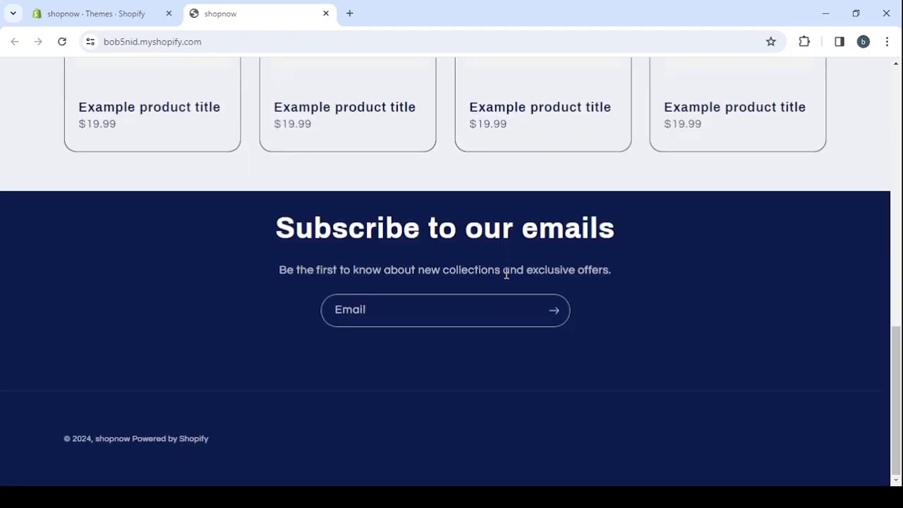
pyautogui.scroll(10, 505, 273)
pyautogui.scroll(4, 505, 273)
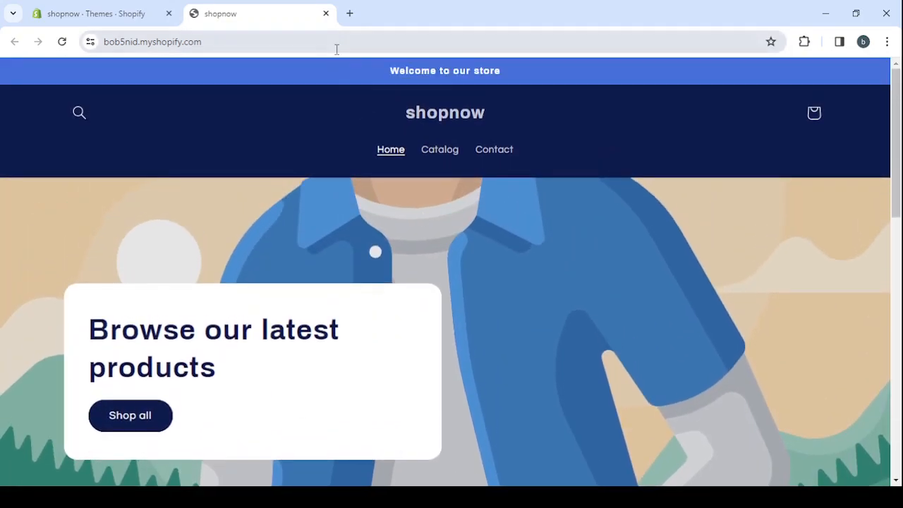
pyautogui.click(325, 14)
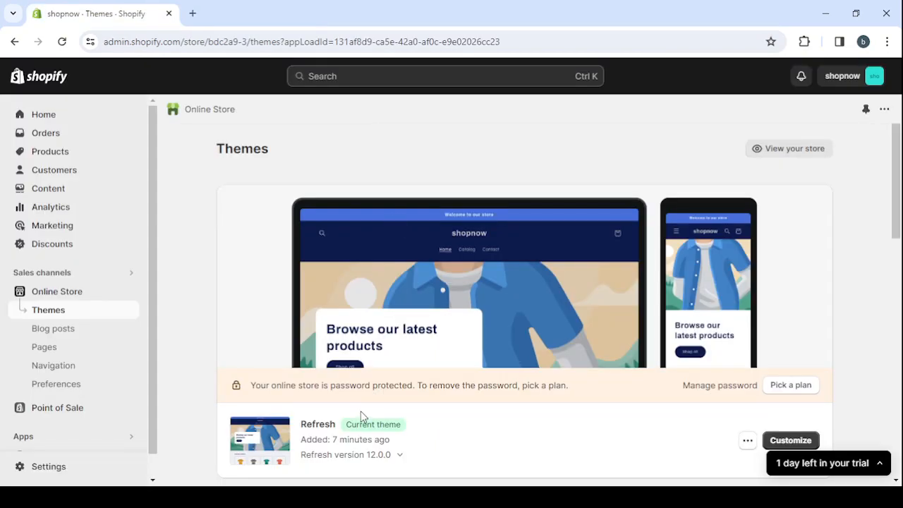
# Visit the Theme Store from the Themes page and filter the full theme list to free themes.
pyautogui.scroll(-1, 361, 412)
pyautogui.scroll(-1, 742, 366)
pyautogui.scroll(-7, 740, 365)
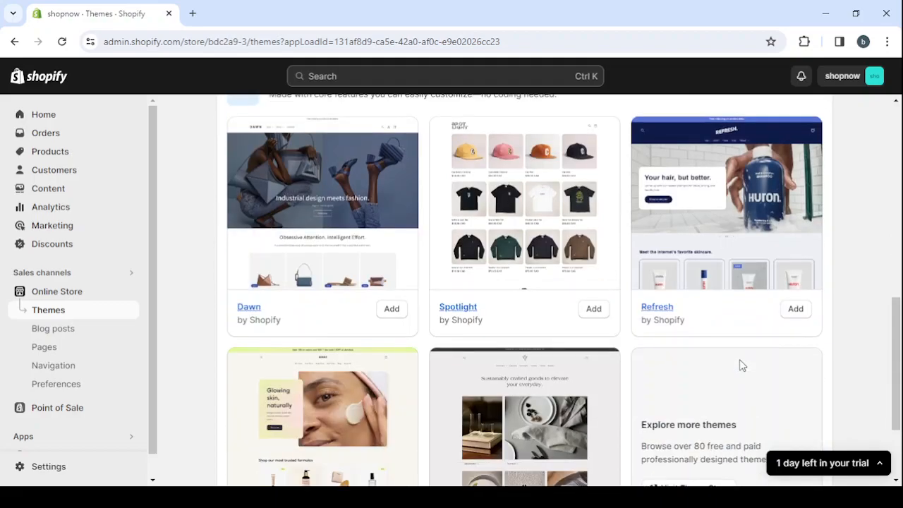
pyautogui.scroll(-2, 739, 366)
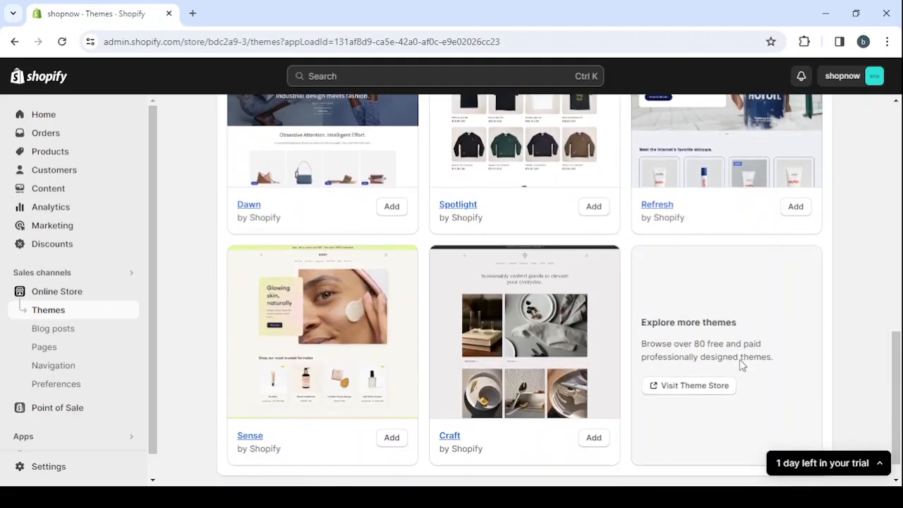
pyautogui.click(672, 386)
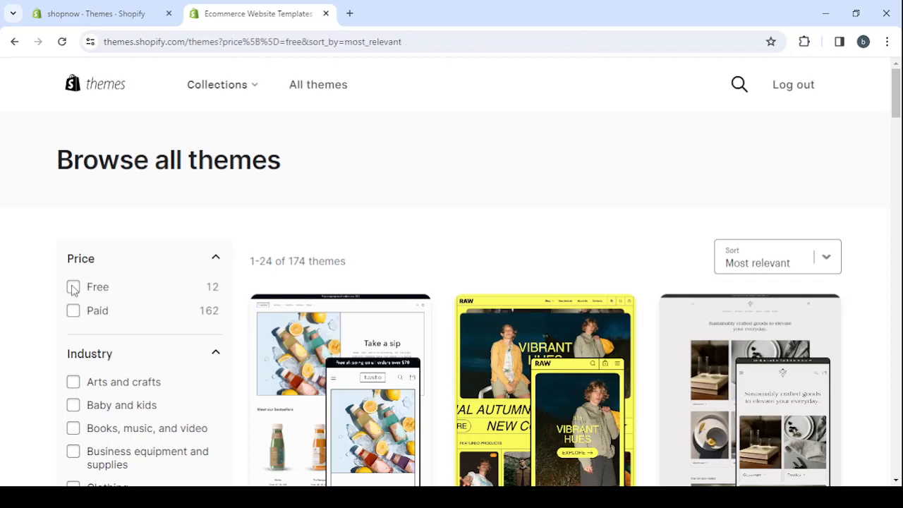
pyautogui.click(73, 288)
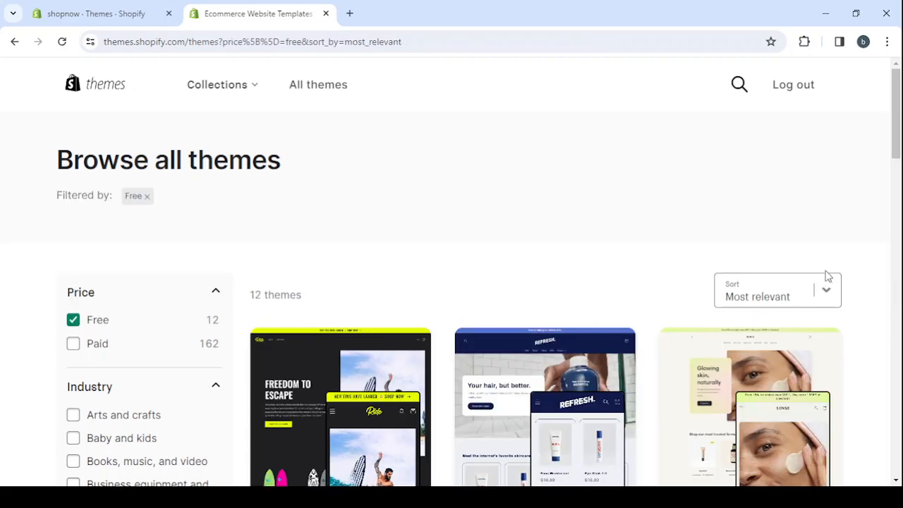
# Examine the free themes on offer by their previews, names and feature tags.
pyautogui.scroll(-5, 890, 271)
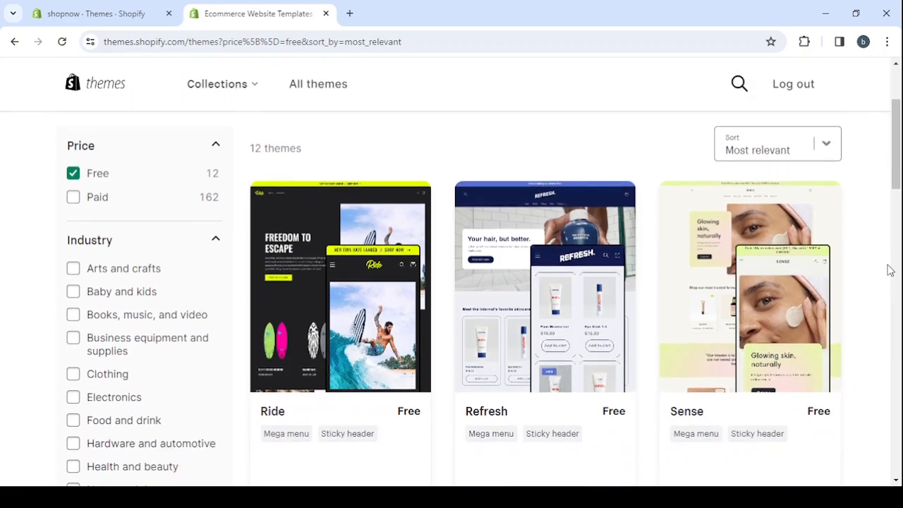
pyautogui.scroll(-8, 890, 271)
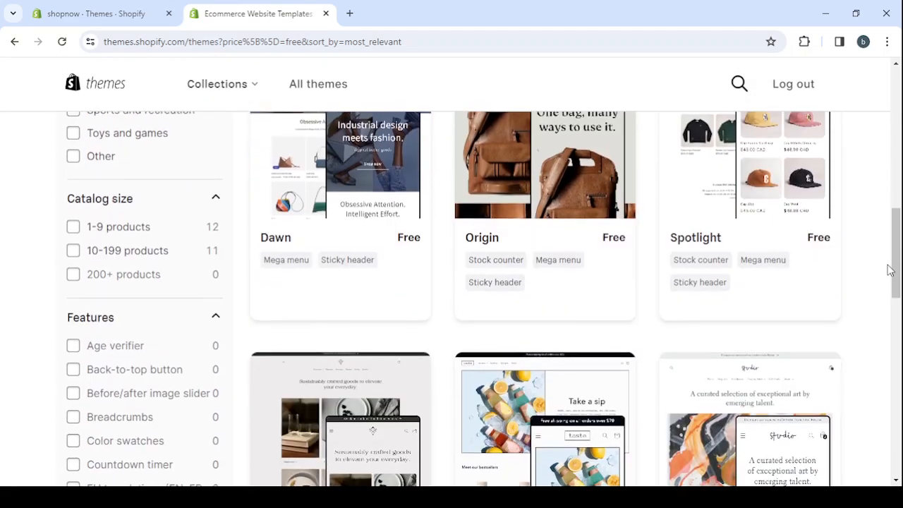
pyautogui.scroll(-3, 891, 271)
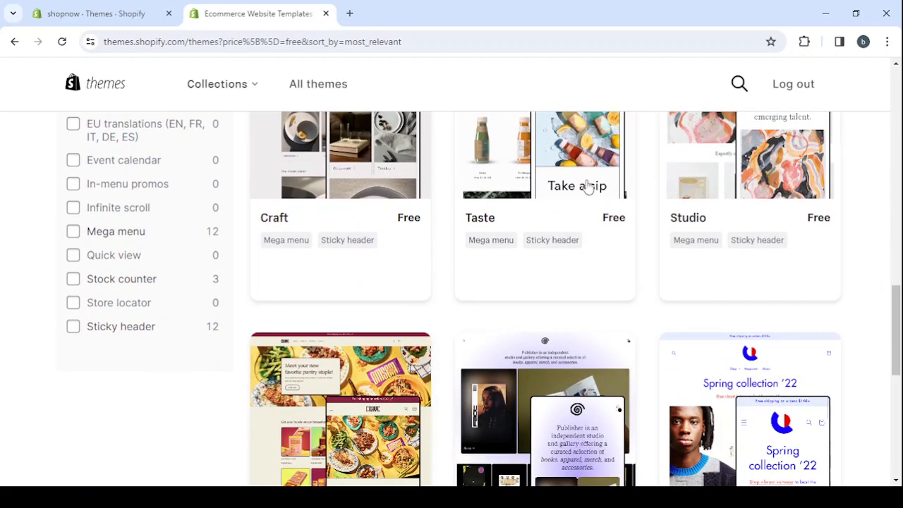
pyautogui.scroll(-2, 399, 334)
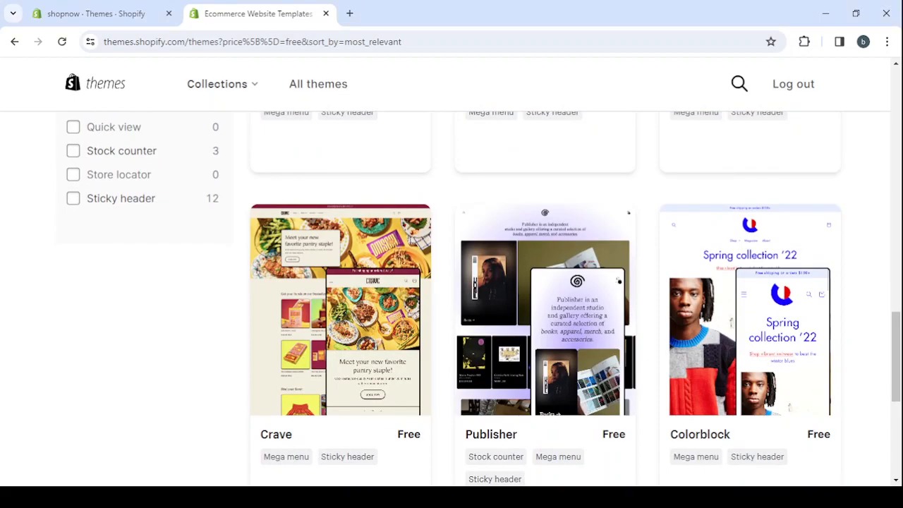
pyautogui.scroll(6, 893, 377)
pyautogui.scroll(3, 893, 378)
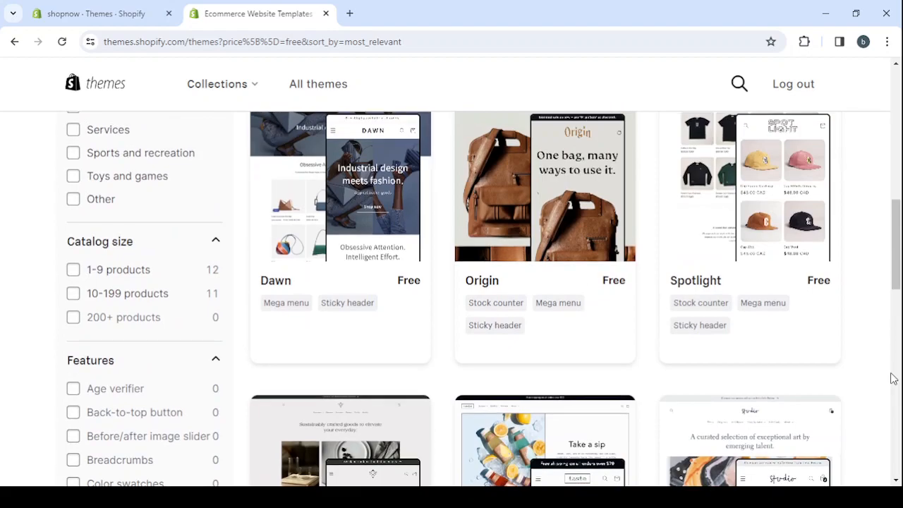
pyautogui.scroll(4, 547, 266)
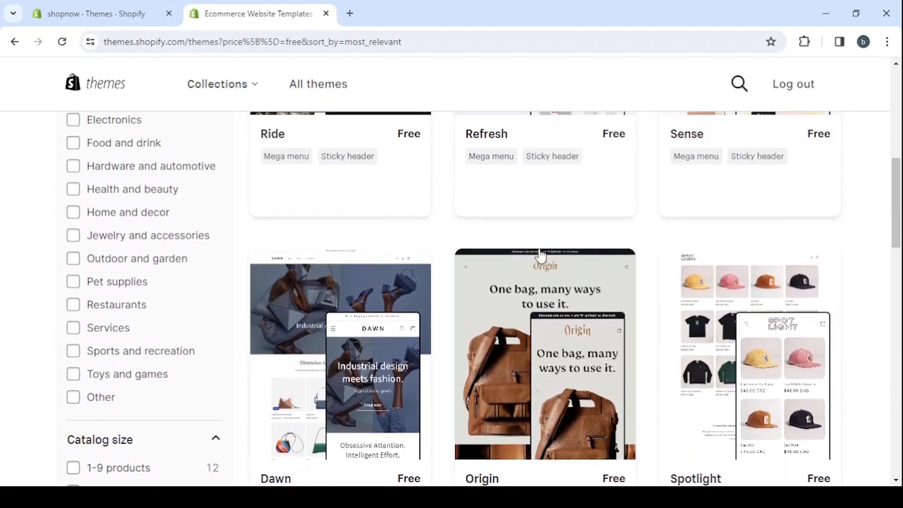
pyautogui.scroll(2, 552, 421)
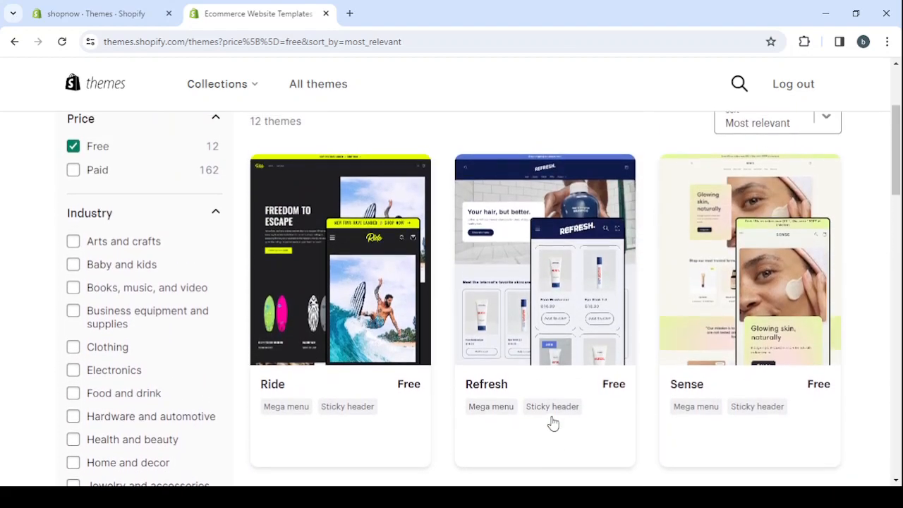
# Open the free Origin theme's details page and launch its demo store.
pyautogui.scroll(-4, 550, 423)
pyautogui.scroll(-1, 545, 392)
pyautogui.click(549, 350)
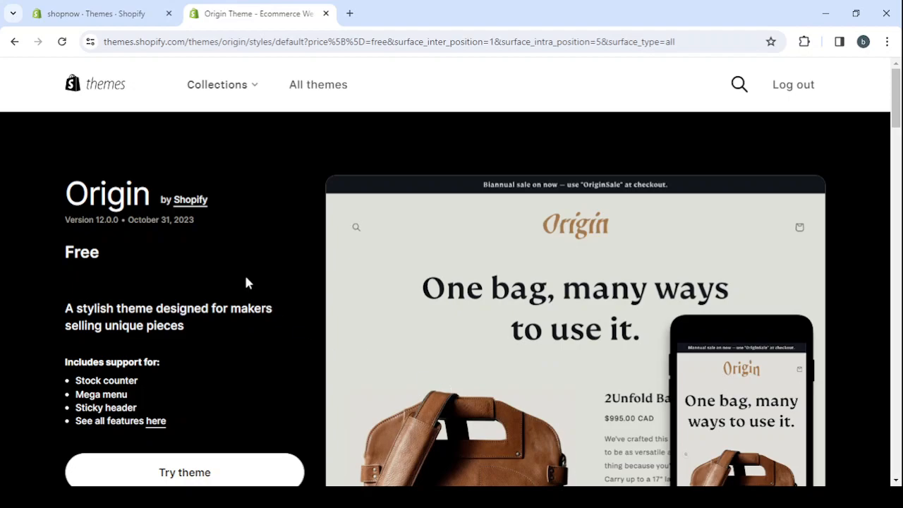
pyautogui.scroll(-2, 246, 282)
pyautogui.scroll(-1, 245, 282)
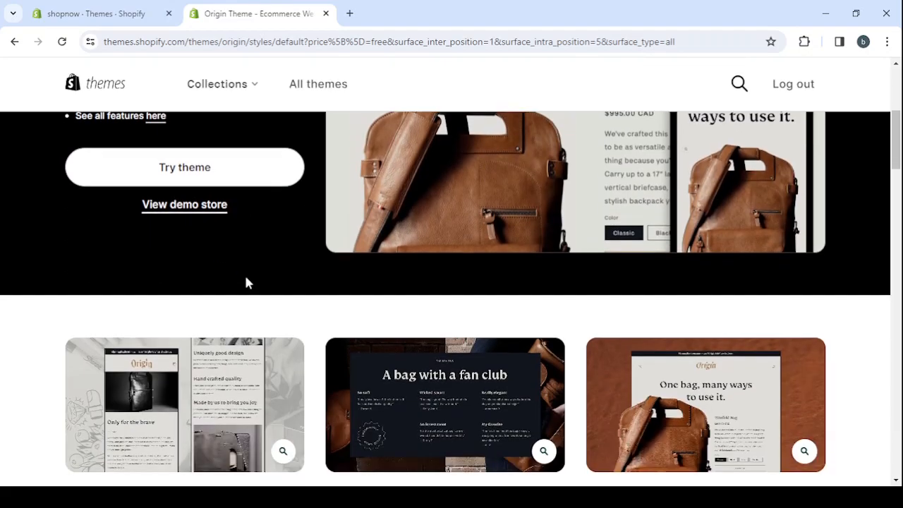
pyautogui.click(183, 209)
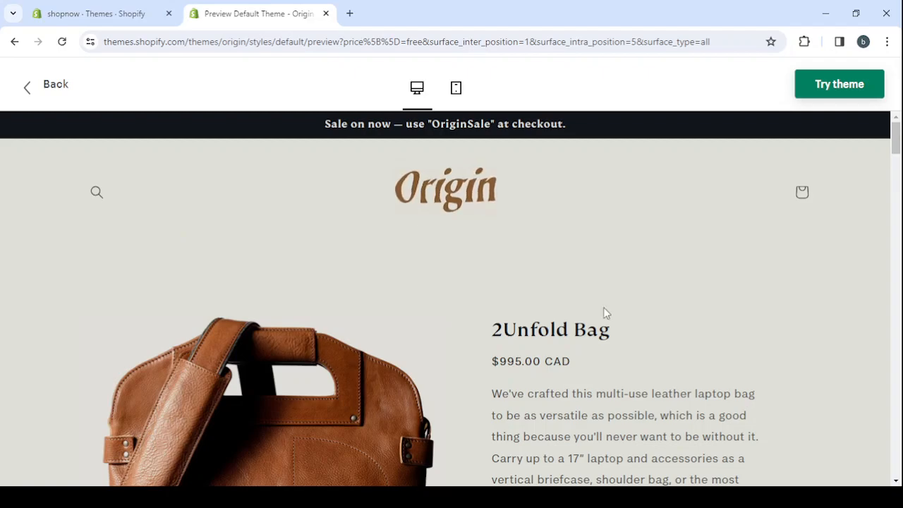
# Examine the Origin demo store's home page, including its product, image, review and journal sections.
pyautogui.scroll(-1, 603, 310)
pyautogui.scroll(-1, 806, 280)
pyautogui.scroll(-10, 806, 281)
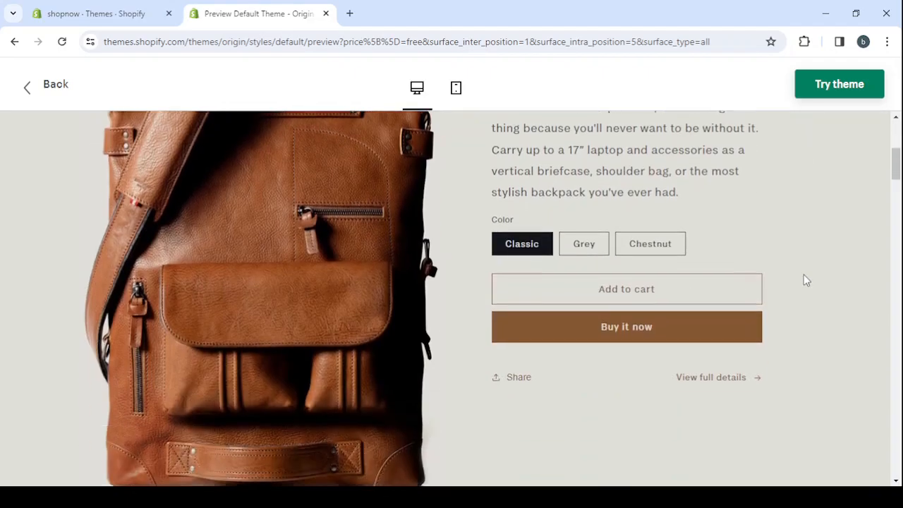
pyautogui.scroll(-3, 806, 280)
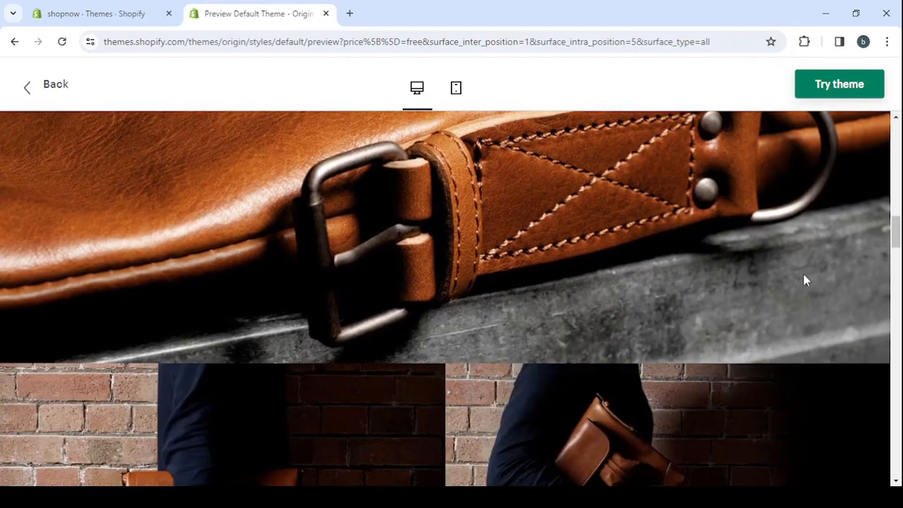
pyautogui.scroll(-10, 807, 280)
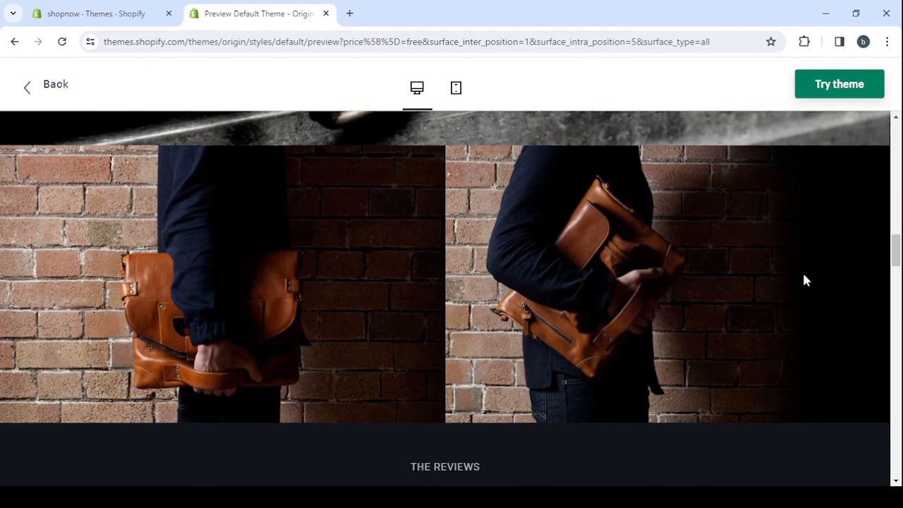
pyautogui.scroll(-7, 806, 280)
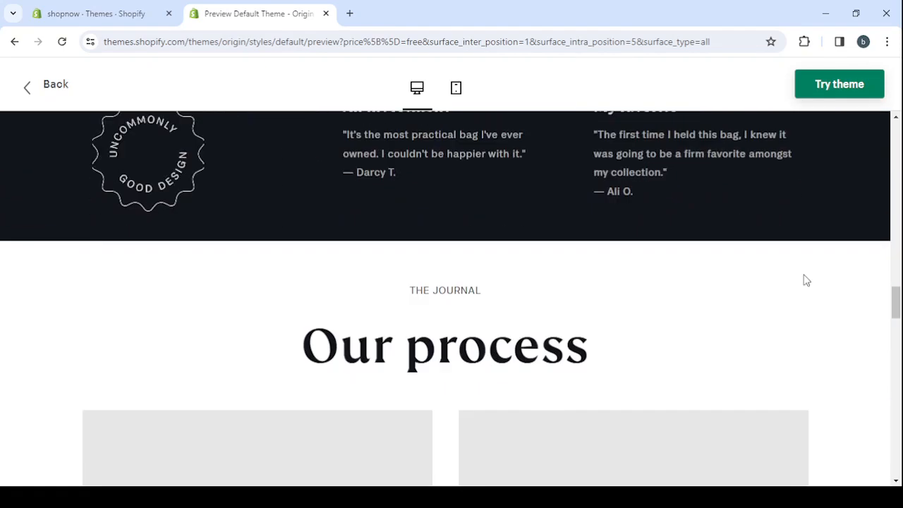
# Examine the remaining sections of the Origin demo home page, from the journal posts to the story and updates sections.
pyautogui.scroll(-7, 805, 281)
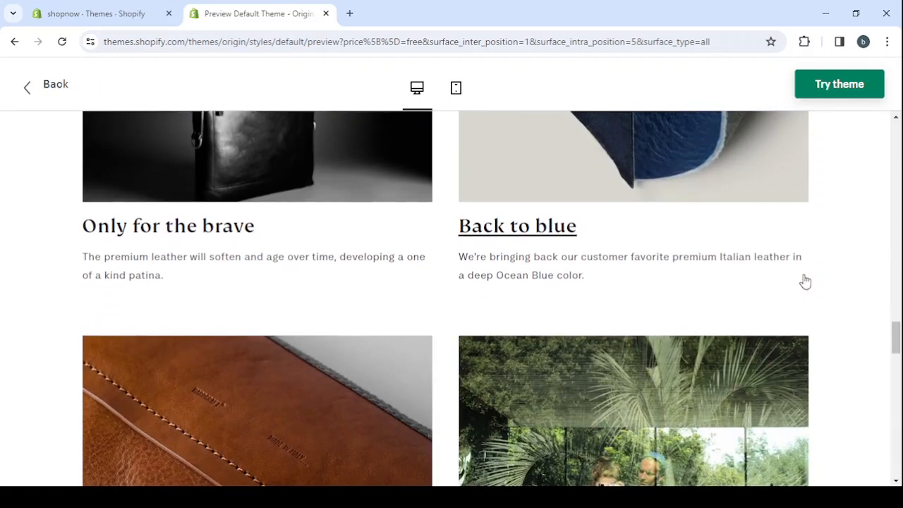
pyautogui.scroll(-2, 815, 282)
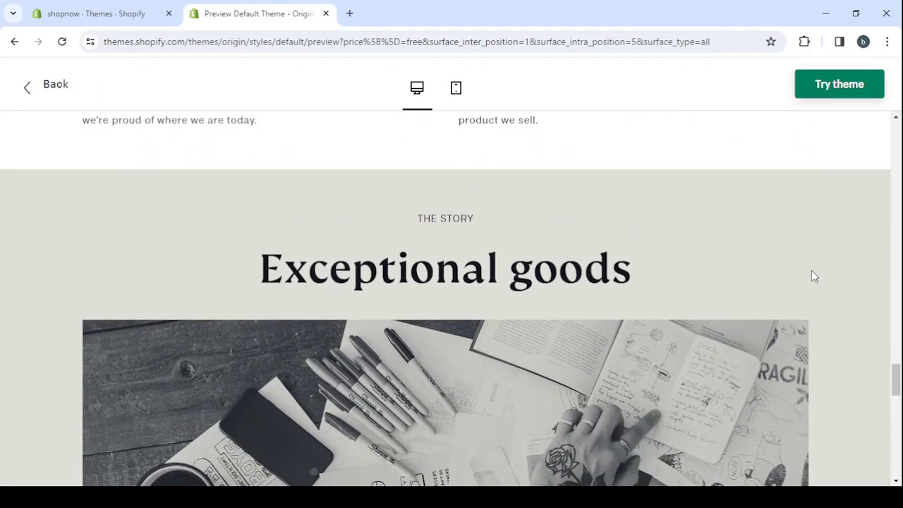
pyautogui.scroll(-12, 812, 276)
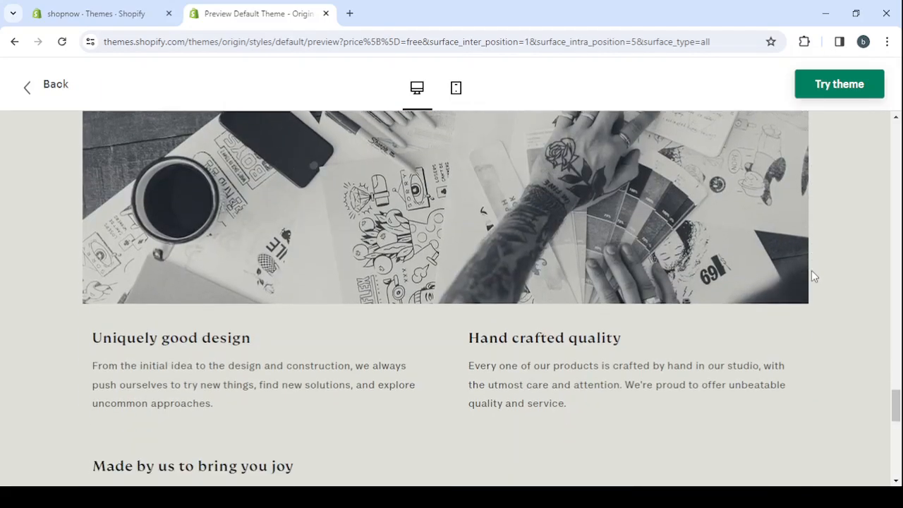
pyautogui.scroll(3, 811, 277)
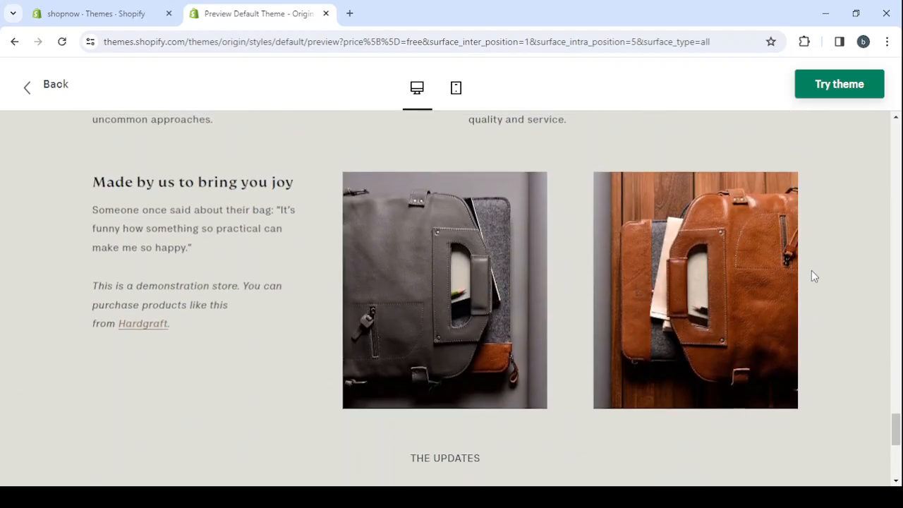
pyautogui.scroll(8, 353, 250)
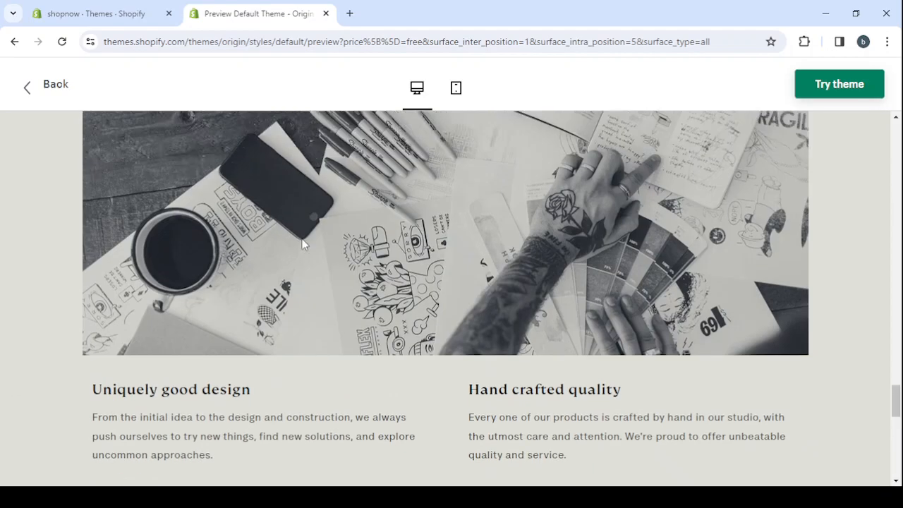
pyautogui.scroll(10, 302, 244)
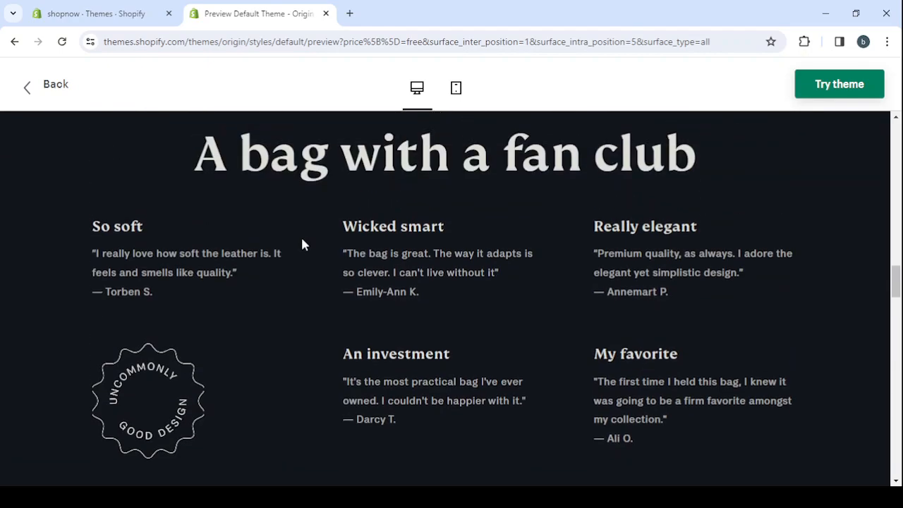
pyautogui.scroll(5, 302, 244)
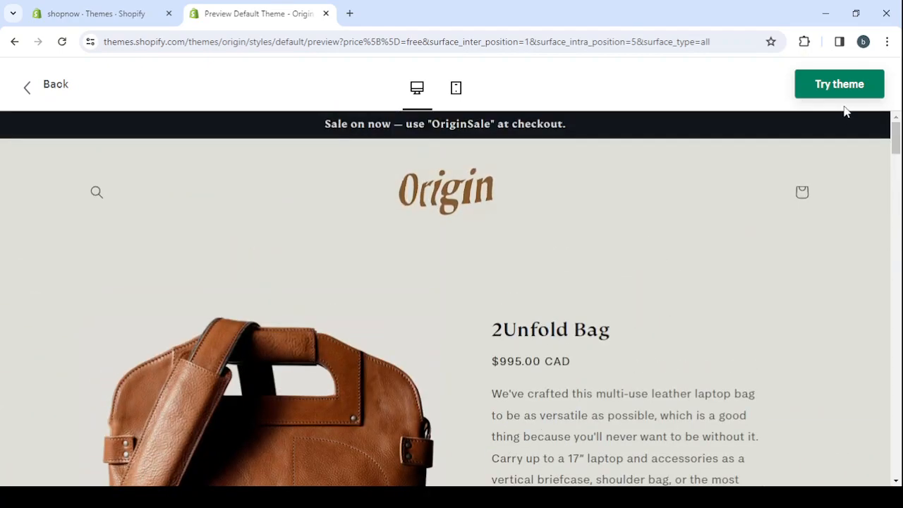
# Add the Origin theme to the shopnow store for trial and close the old Themes browser tab.
pyautogui.click(848, 84)
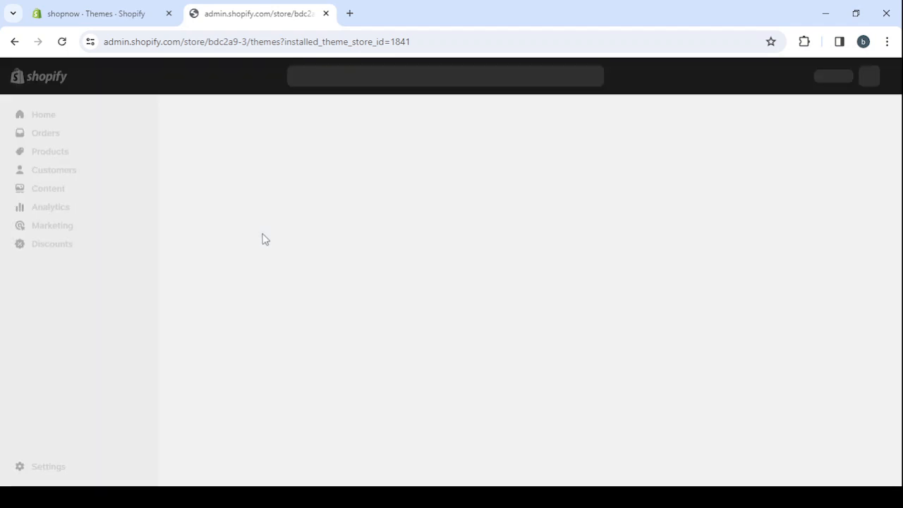
pyautogui.click(170, 14)
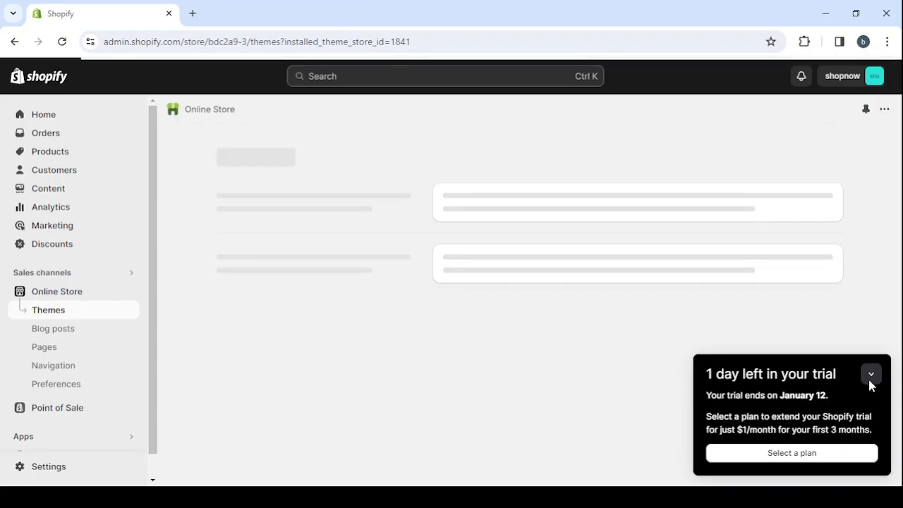
pyautogui.click(872, 379)
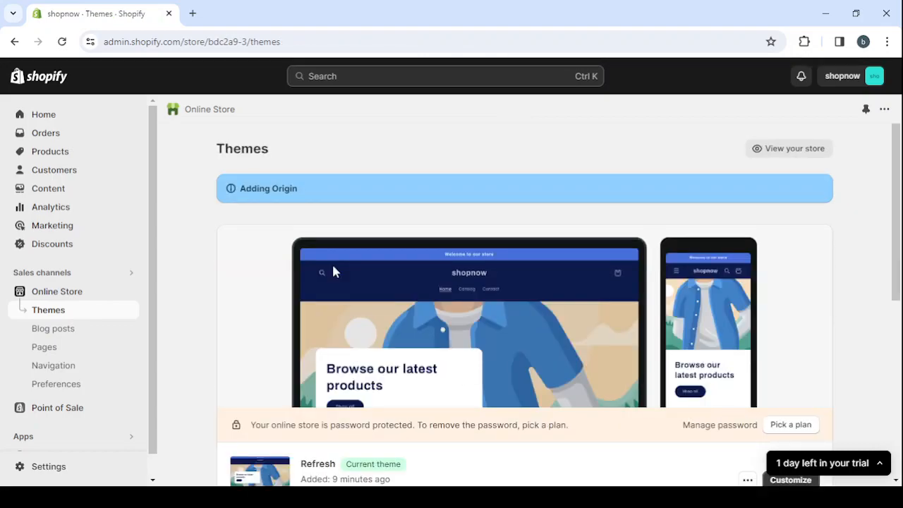
# Publish Origin from the theme library as the store's current theme, replacing Refresh.
pyautogui.scroll(-2, 618, 326)
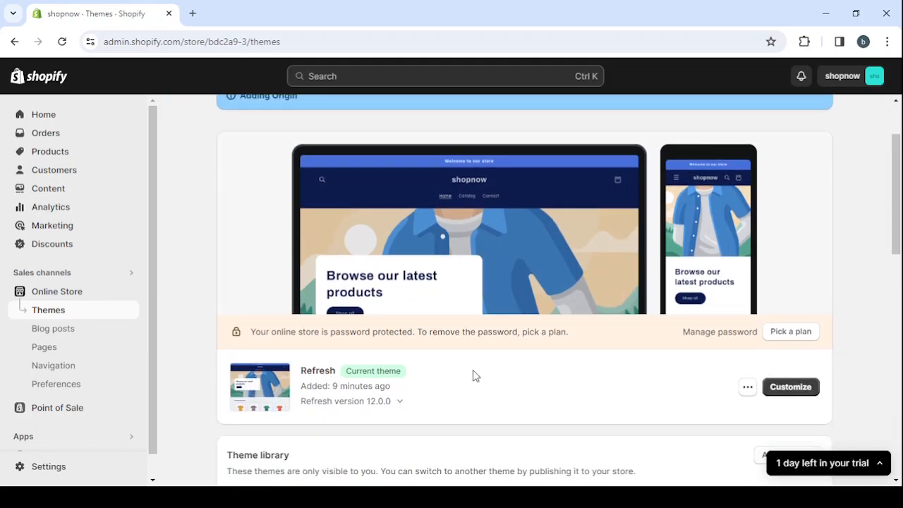
pyautogui.scroll(-4, 472, 375)
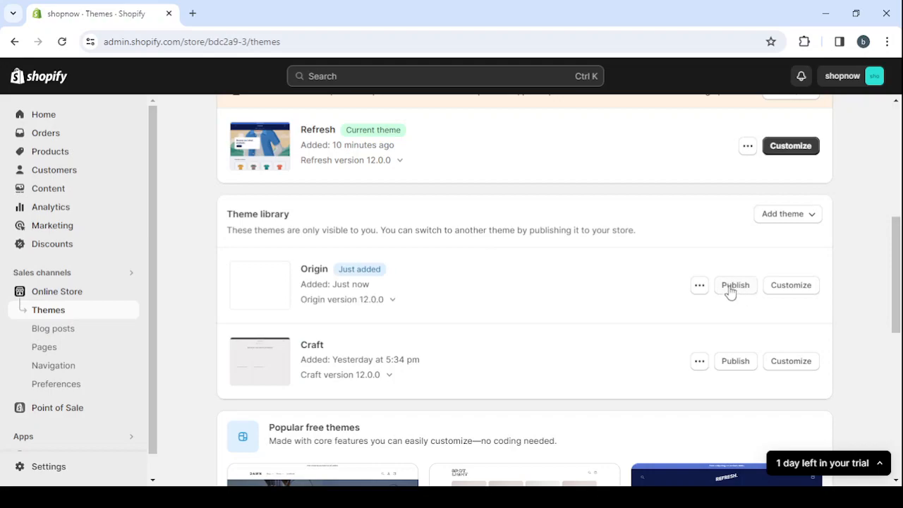
pyautogui.click(734, 285)
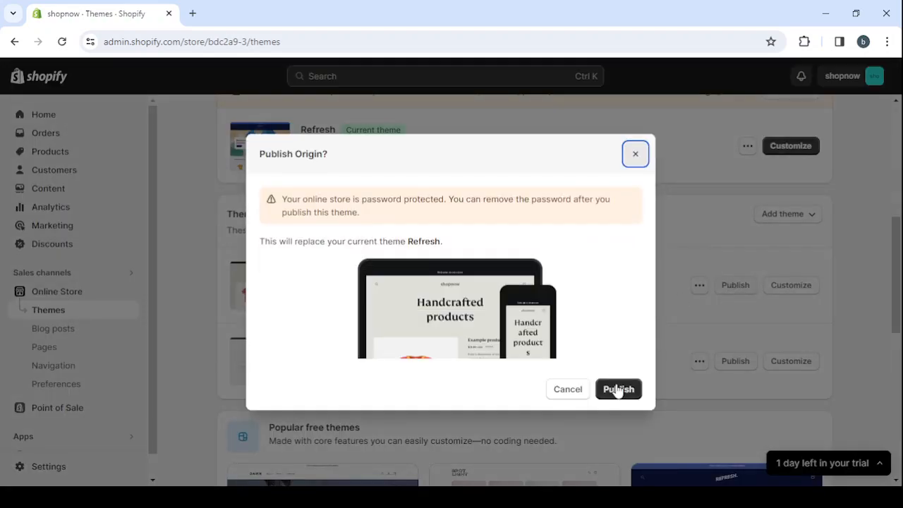
pyautogui.click(617, 389)
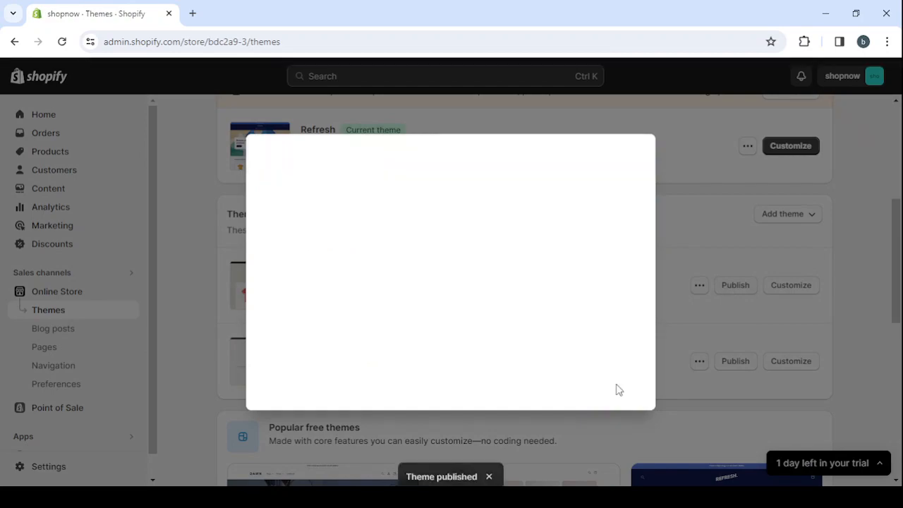
# Open the published Origin theme for customization and look over its home page preview.
pyautogui.scroll(3, 490, 243)
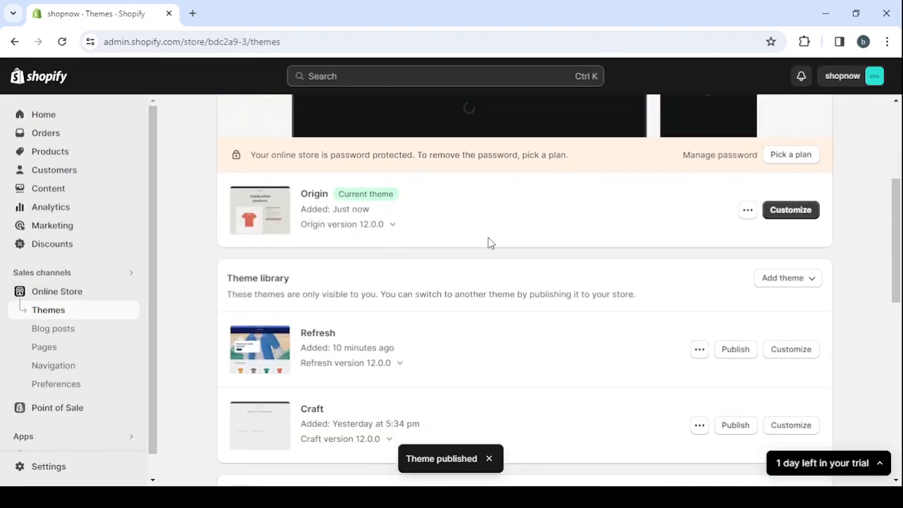
pyautogui.scroll(2, 490, 243)
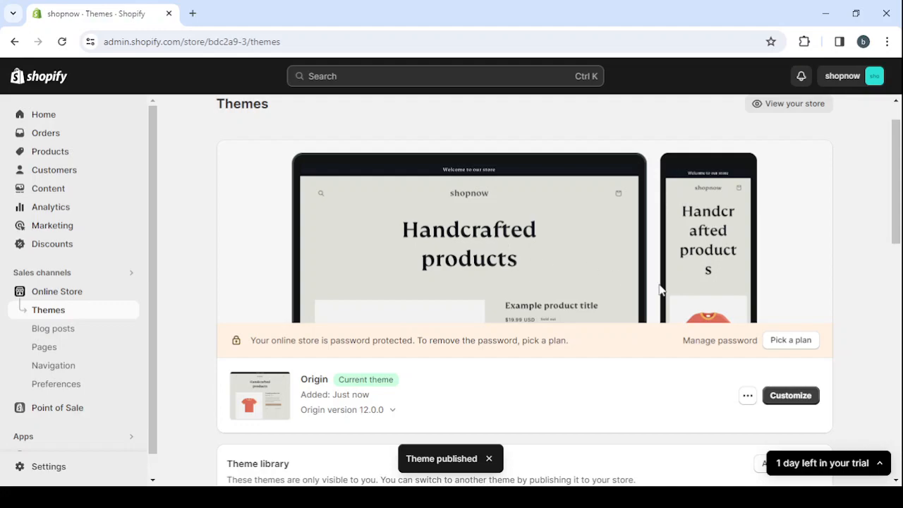
pyautogui.click(789, 397)
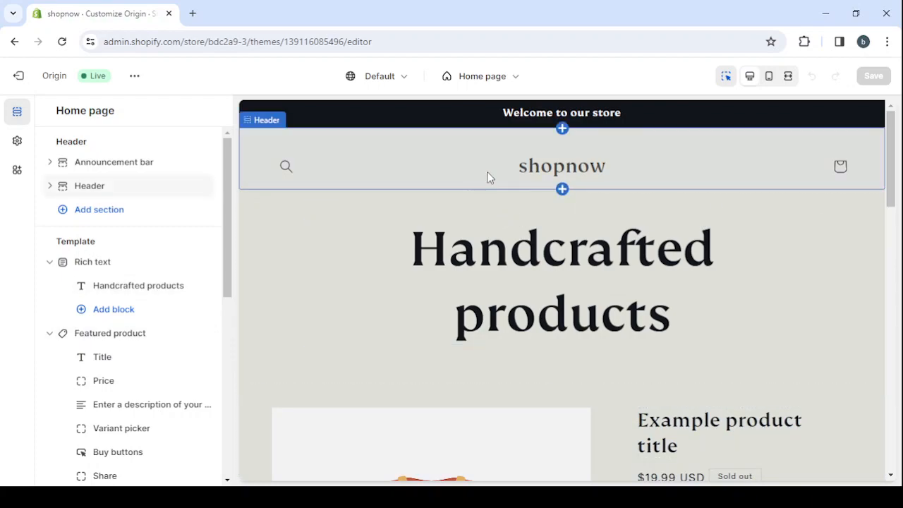
pyautogui.scroll(-1, 473, 319)
pyautogui.scroll(-2, 473, 319)
pyautogui.scroll(3, 470, 321)
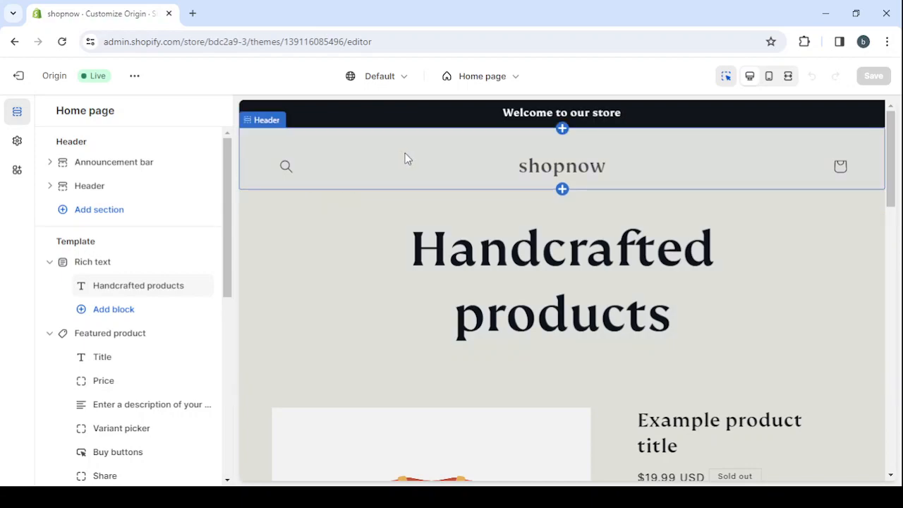
# Turn on auto-rotation of announcements in the announcement bar's settings and return to the home page's section list.
pyautogui.click(484, 115)
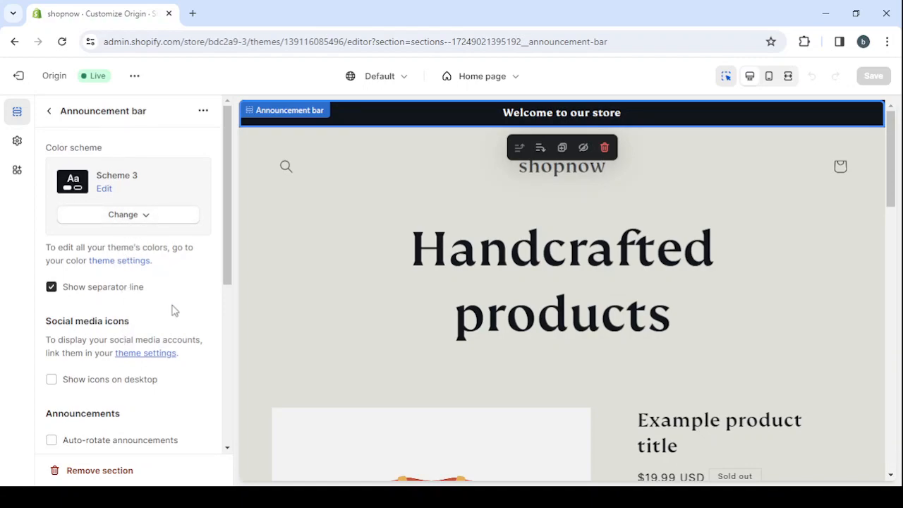
pyautogui.scroll(-2, 173, 311)
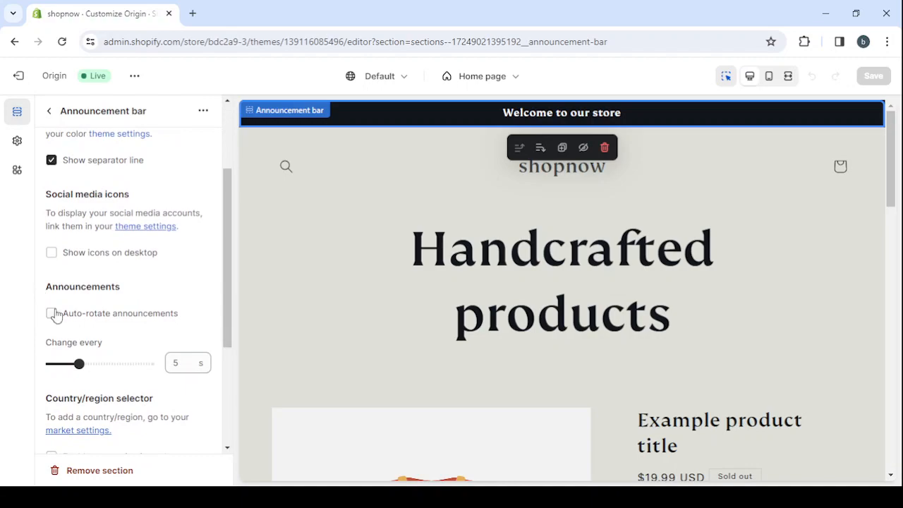
pyautogui.click(51, 315)
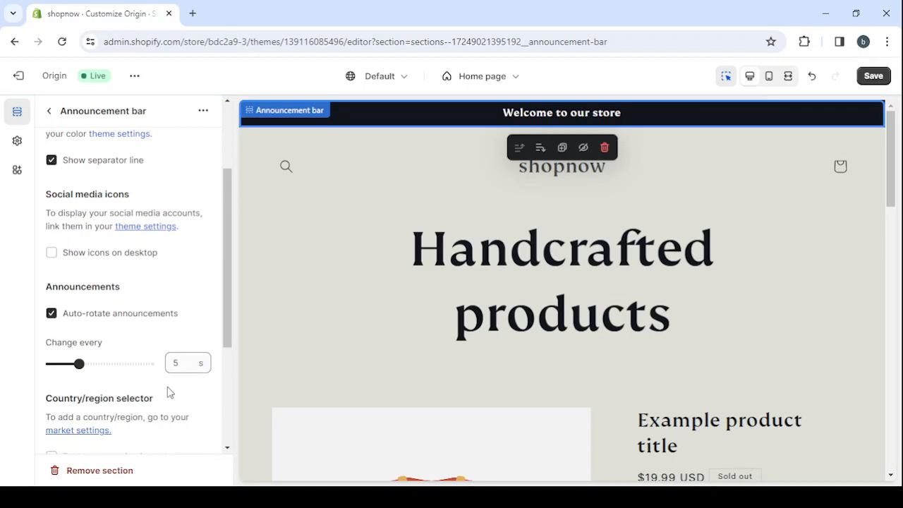
pyautogui.scroll(2, 125, 238)
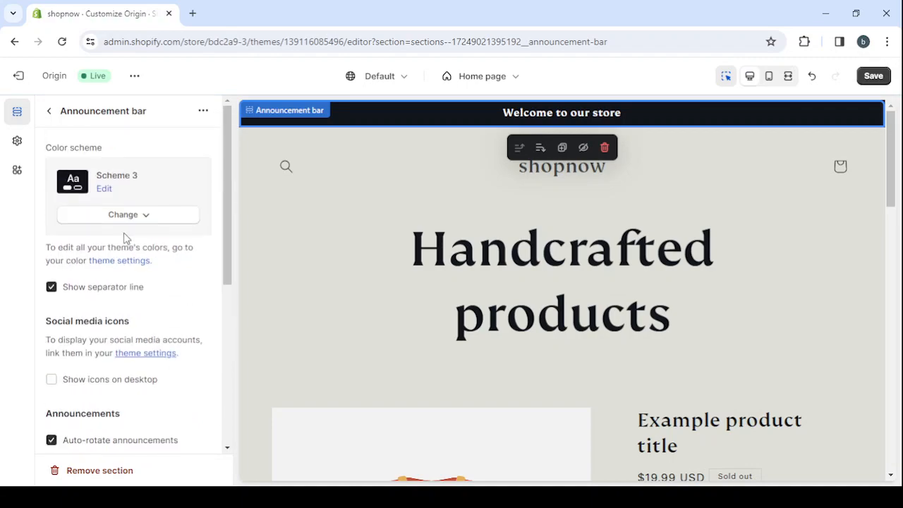
pyautogui.click(49, 113)
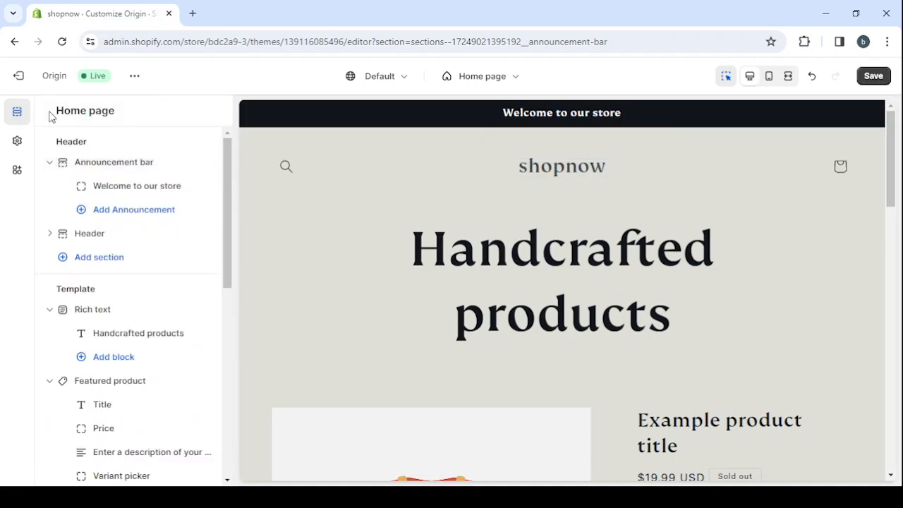
# Replace the announcement bar's existing announcement text with "50% Off Today Only".
pyautogui.click(148, 191)
pyautogui.click(97, 165)
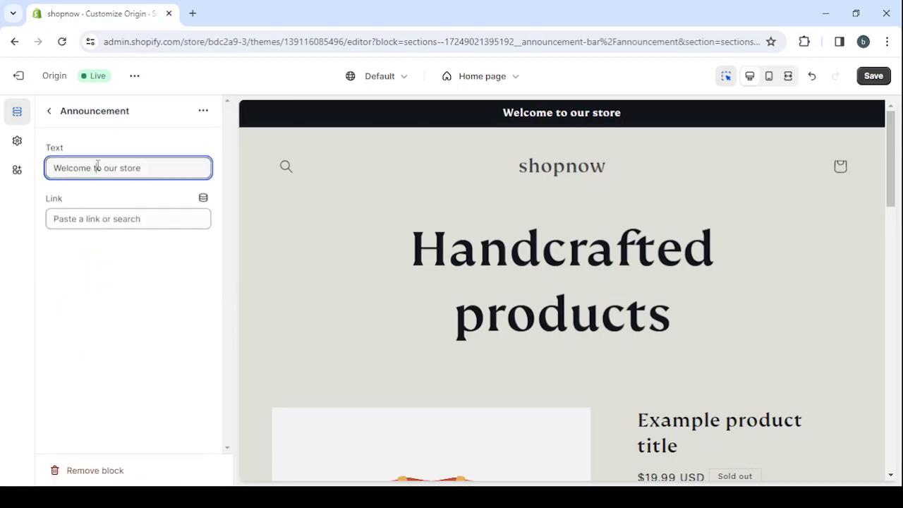
pyautogui.tripleClick(97, 164)
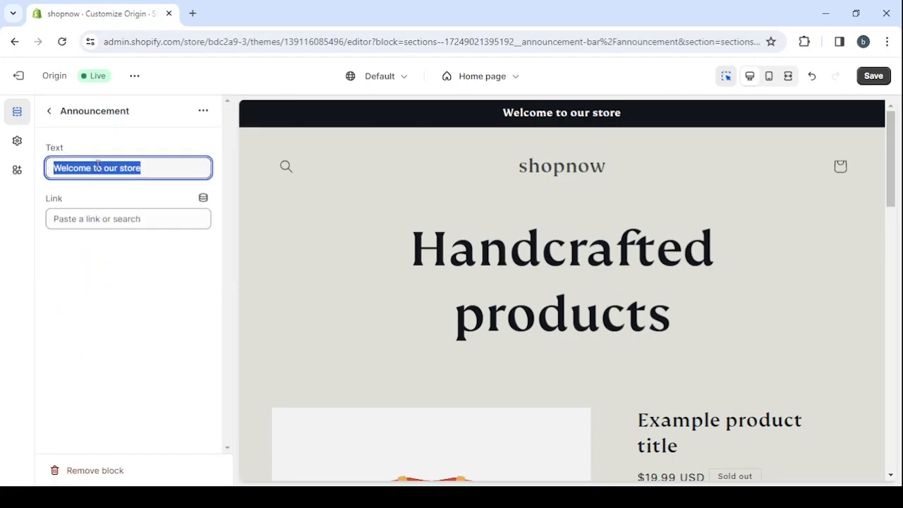
pyautogui.write('50%')
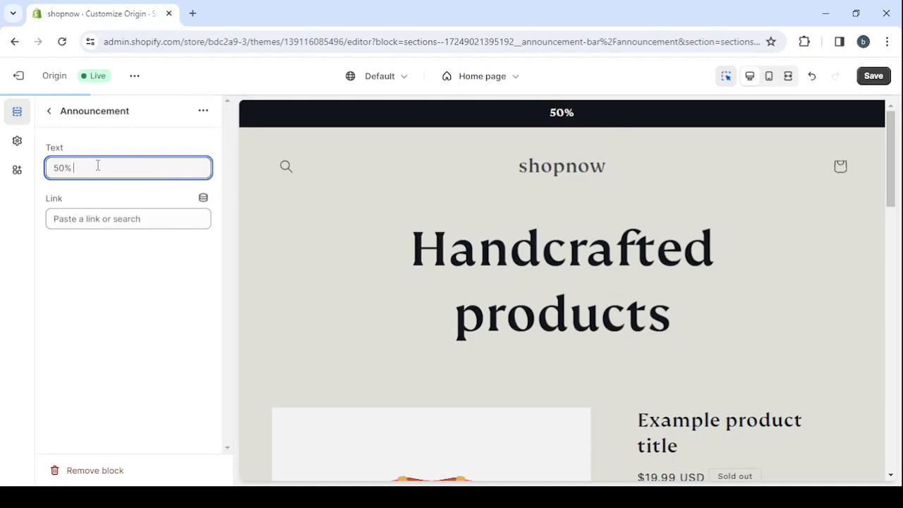
pyautogui.write(' Off')
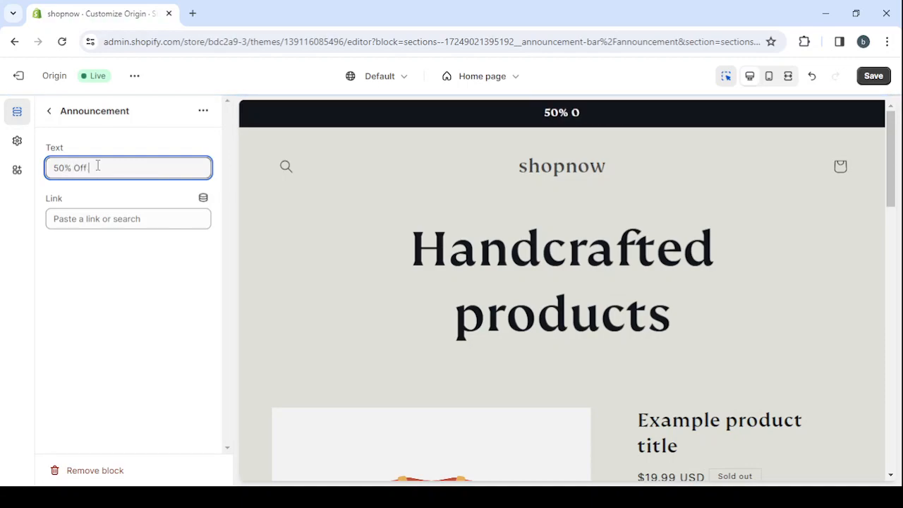
pyautogui.write(' Today')
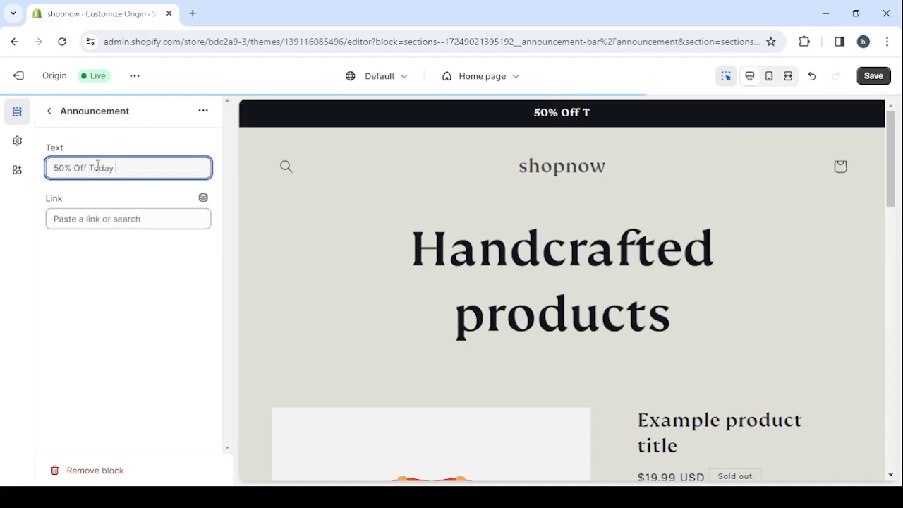
pyautogui.write(' Only')
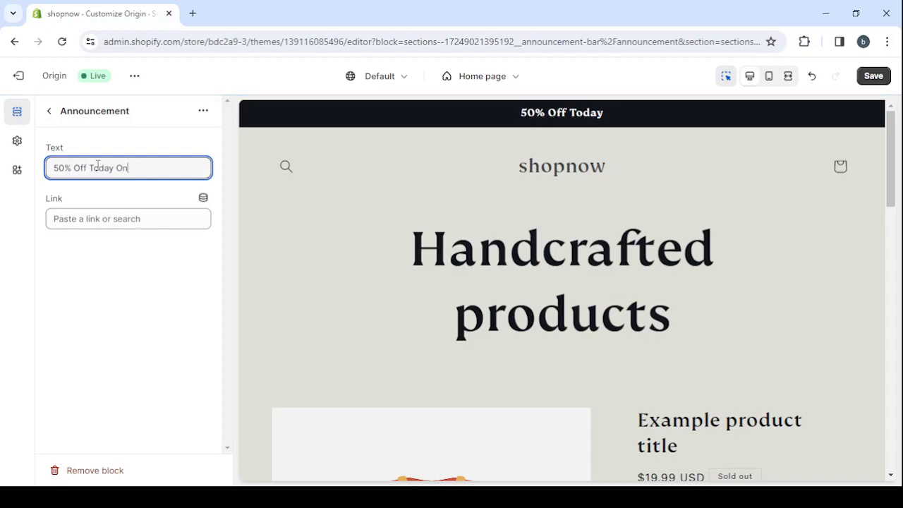
pyautogui.click(50, 113)
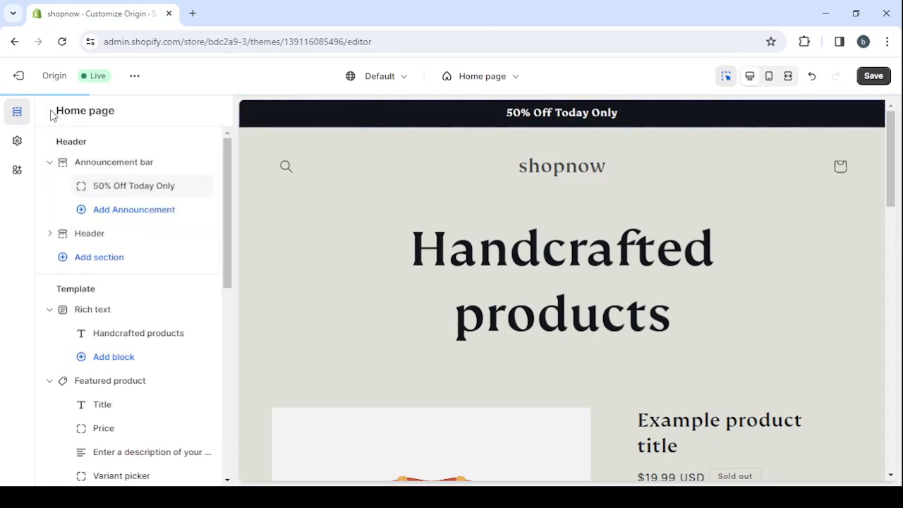
# Add a second announcement to the announcement bar with the text "Free Shipping Worldwide" and return to the section list.
pyautogui.click(144, 216)
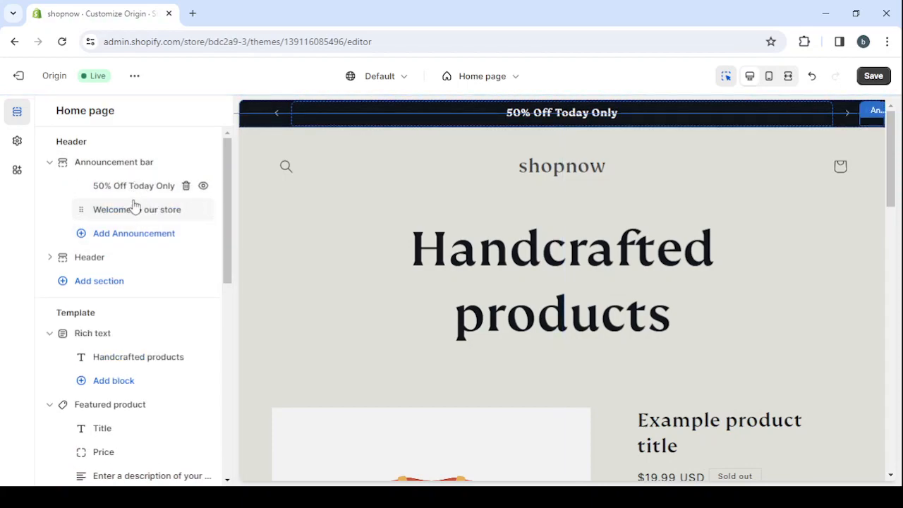
pyautogui.click(131, 210)
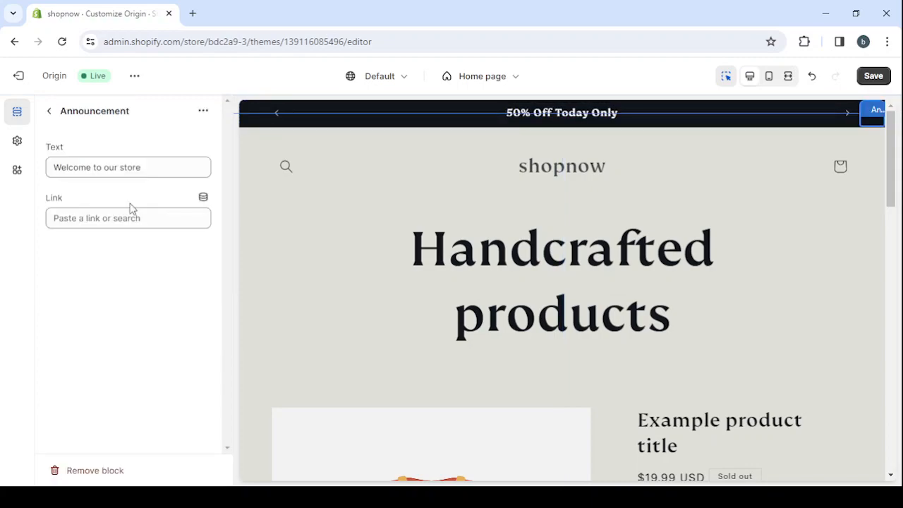
pyautogui.click(121, 169)
pyautogui.hotkey('ctrl', 'a')
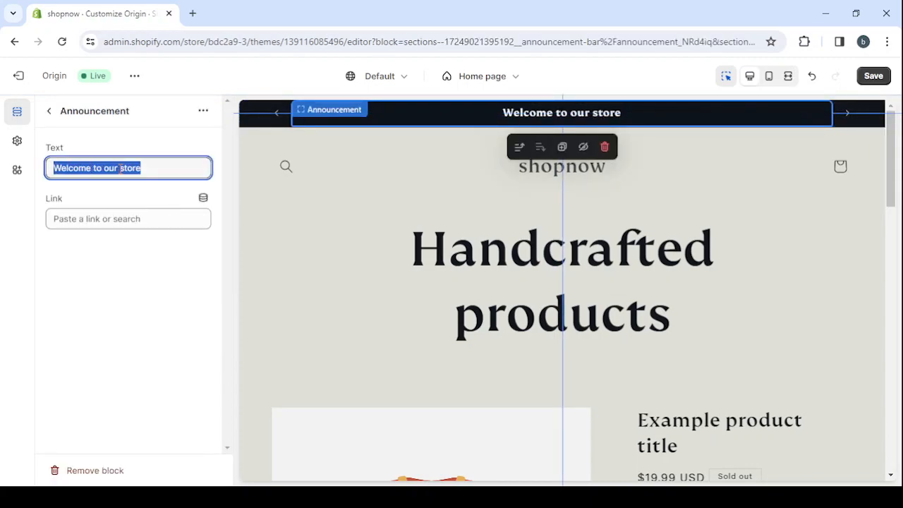
pyautogui.write('Free S')
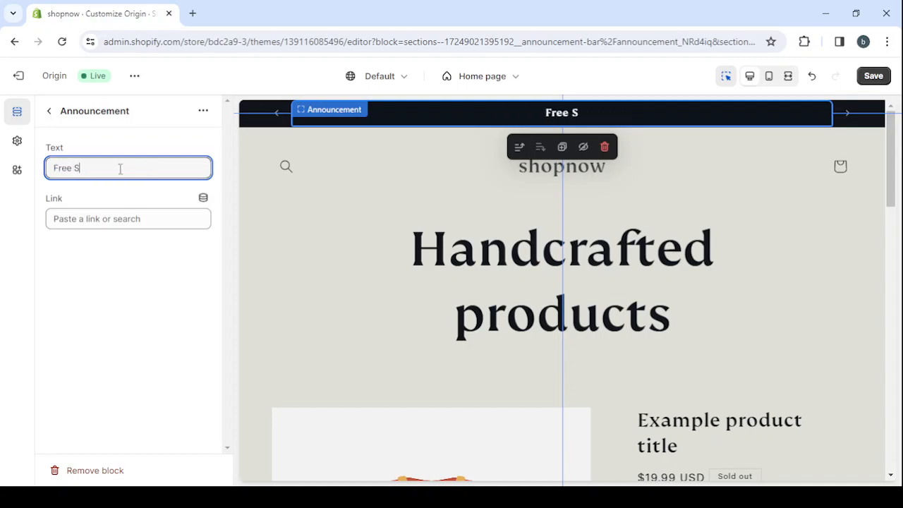
pyautogui.write('hippi')
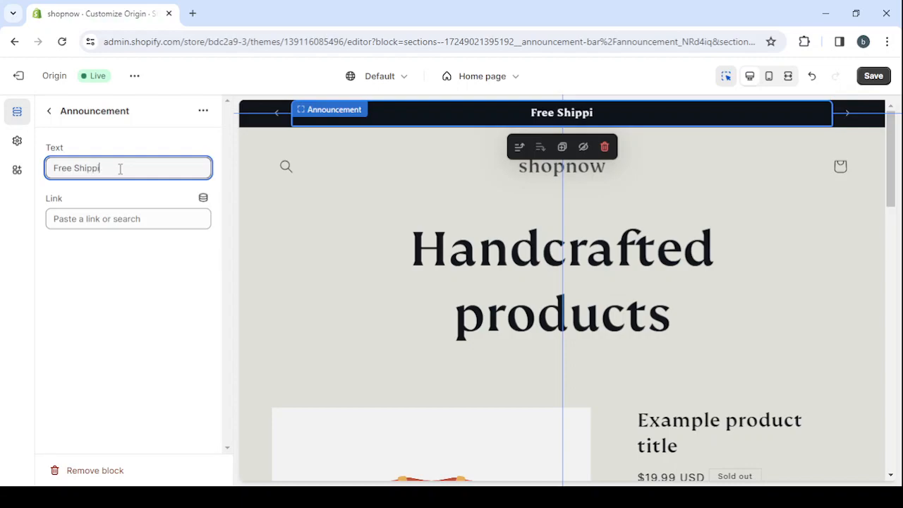
pyautogui.write('ng W')
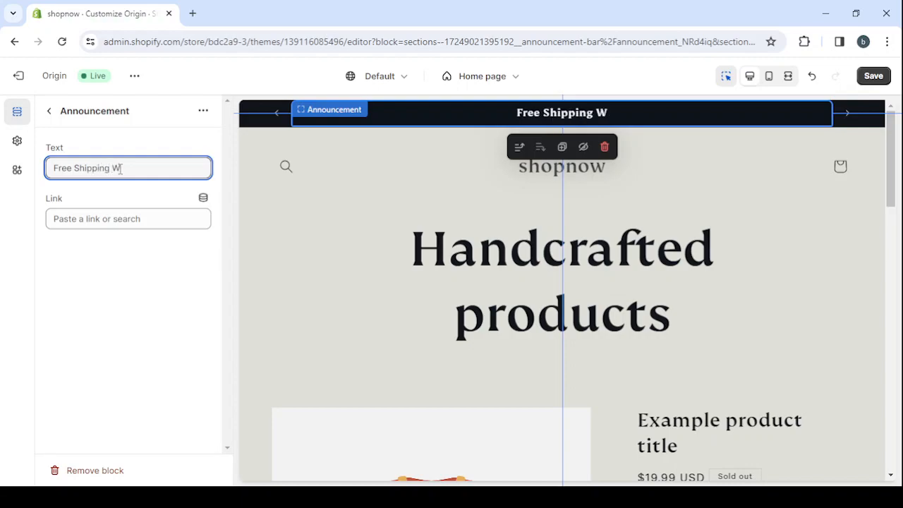
pyautogui.write('orld')
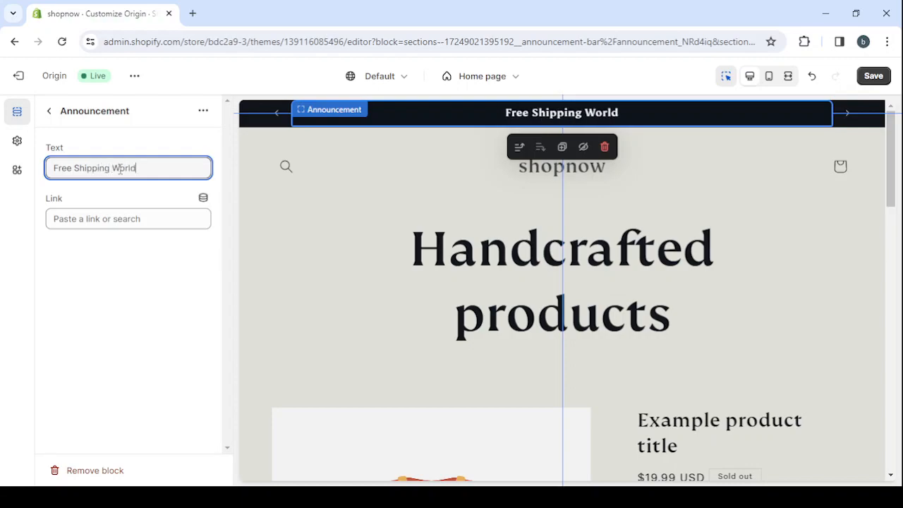
pyautogui.write('wide')
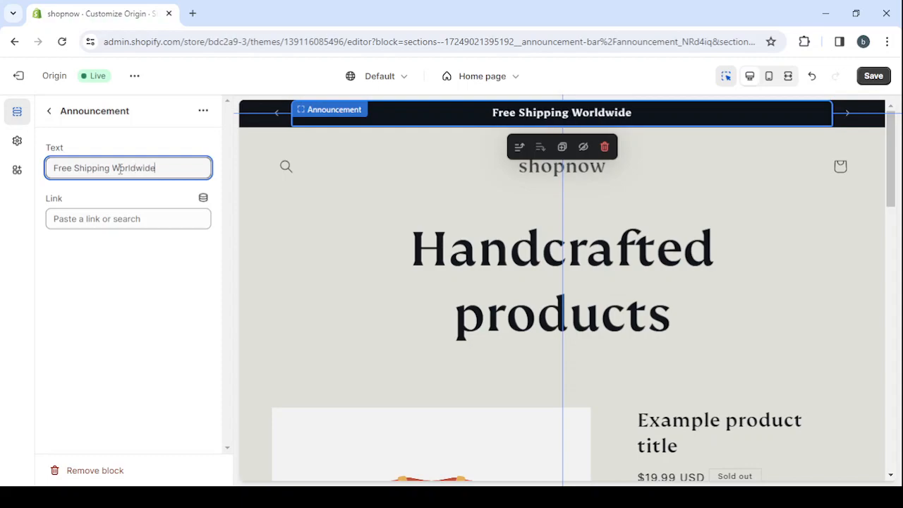
pyautogui.click(50, 113)
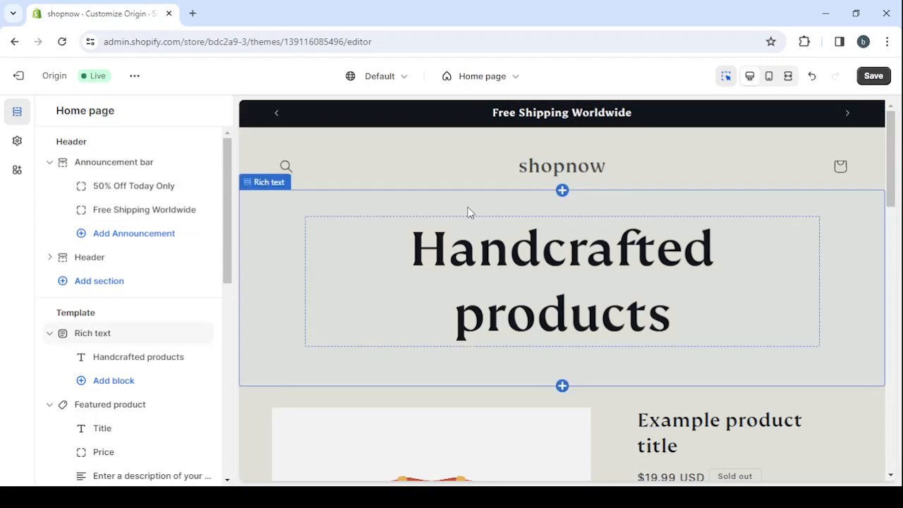
# Look over the header settings and the rotating announcements in the preview, and return to the home page's section list.
pyautogui.click(462, 169)
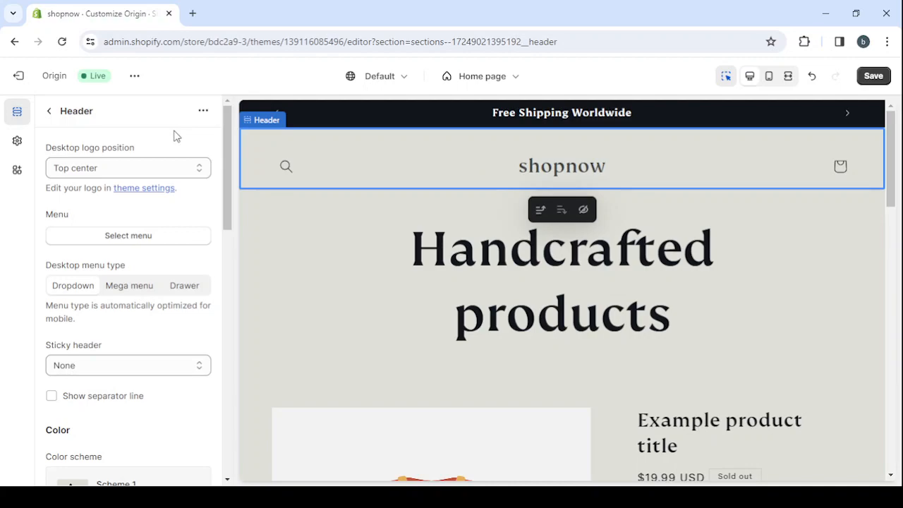
pyautogui.click(459, 128)
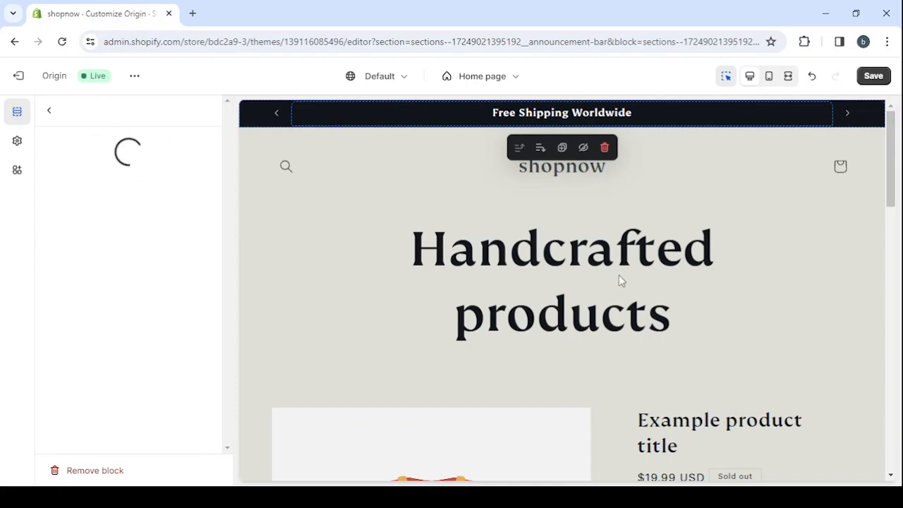
pyautogui.scroll(-3, 618, 278)
pyautogui.scroll(-5, 618, 274)
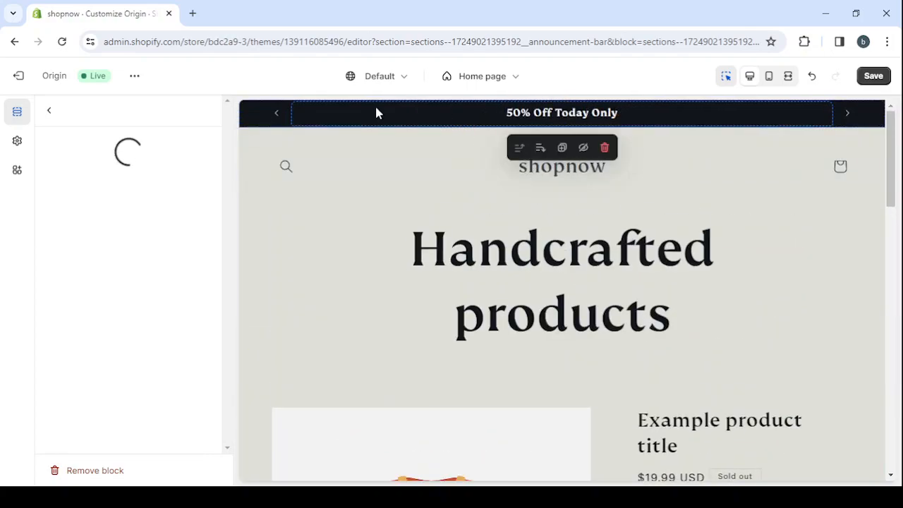
pyautogui.click(50, 113)
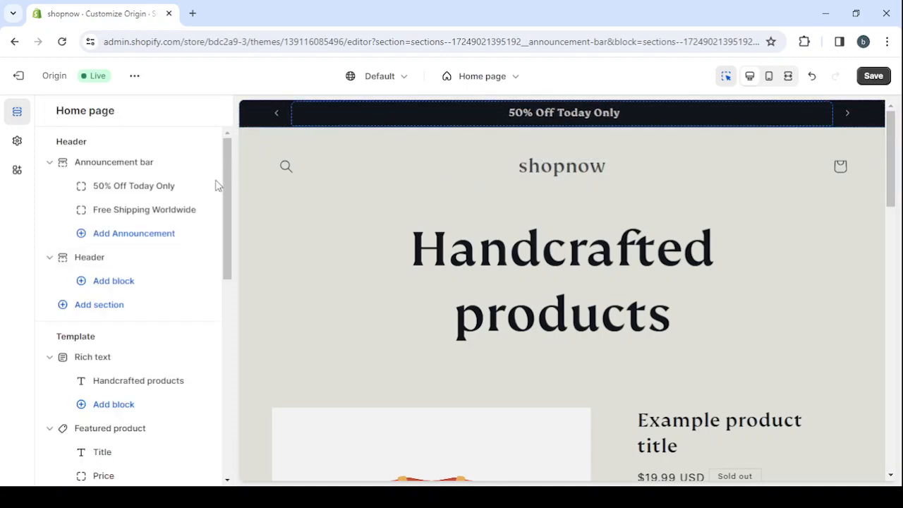
# Set the header's desktop logo position to Middle left and its desktop menu type to Mega menu.
pyautogui.click(516, 167)
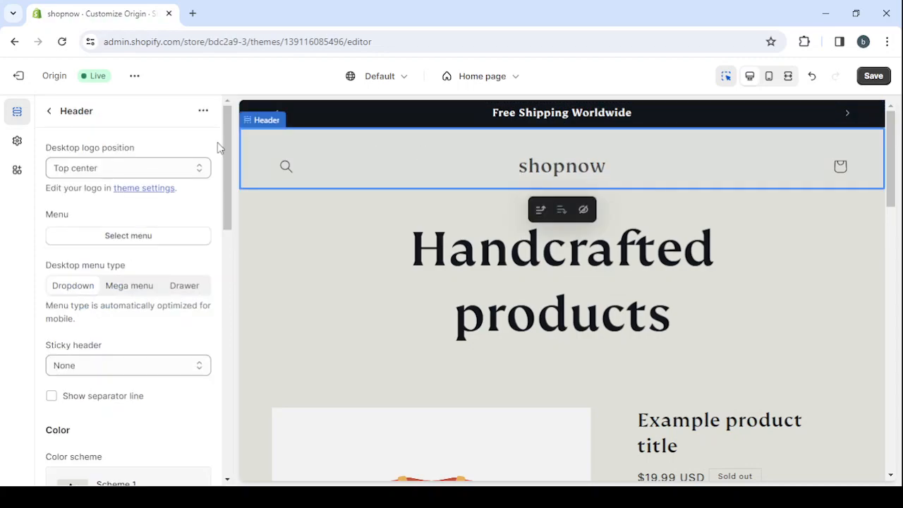
pyautogui.click(136, 172)
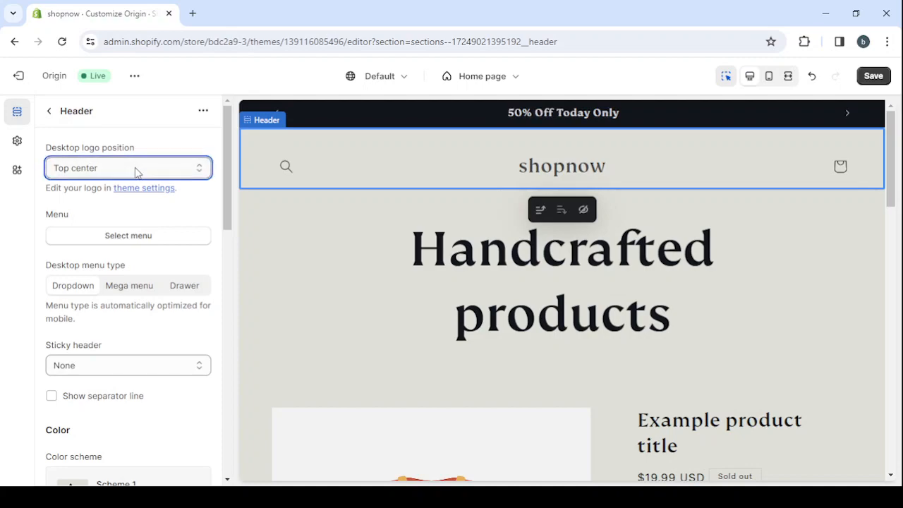
pyautogui.click(127, 214)
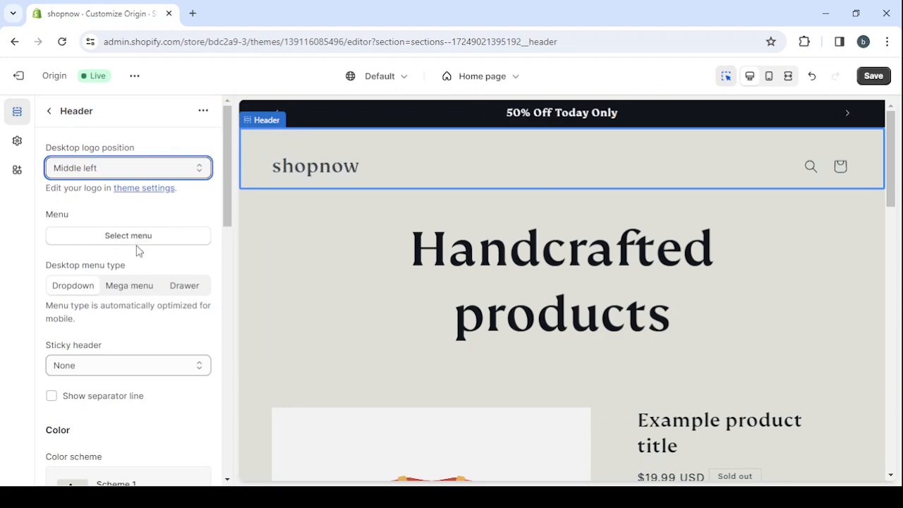
pyautogui.scroll(-1, 137, 250)
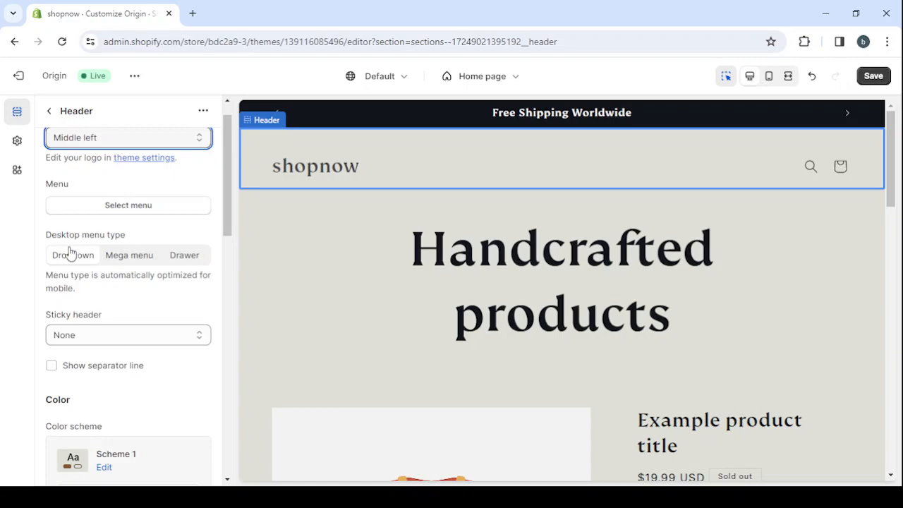
pyautogui.click(131, 261)
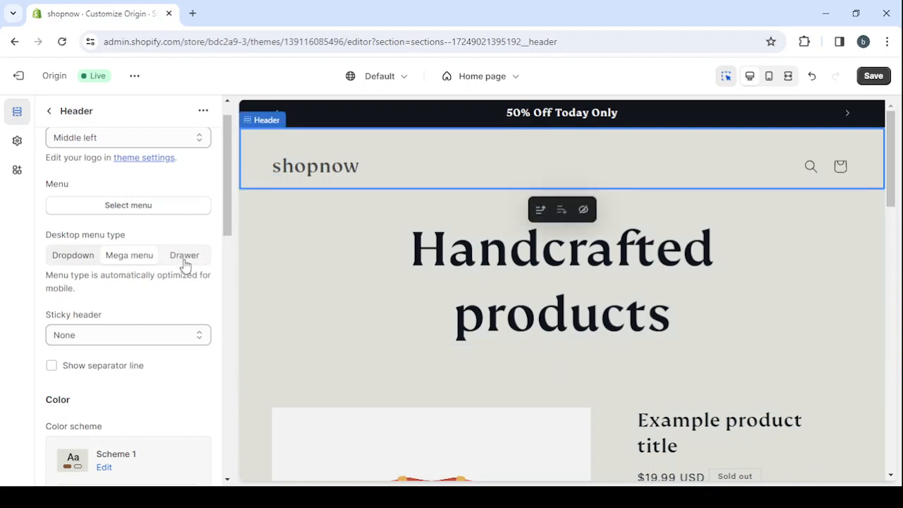
# Open the logo options in the theme settings.
pyautogui.click(17, 142)
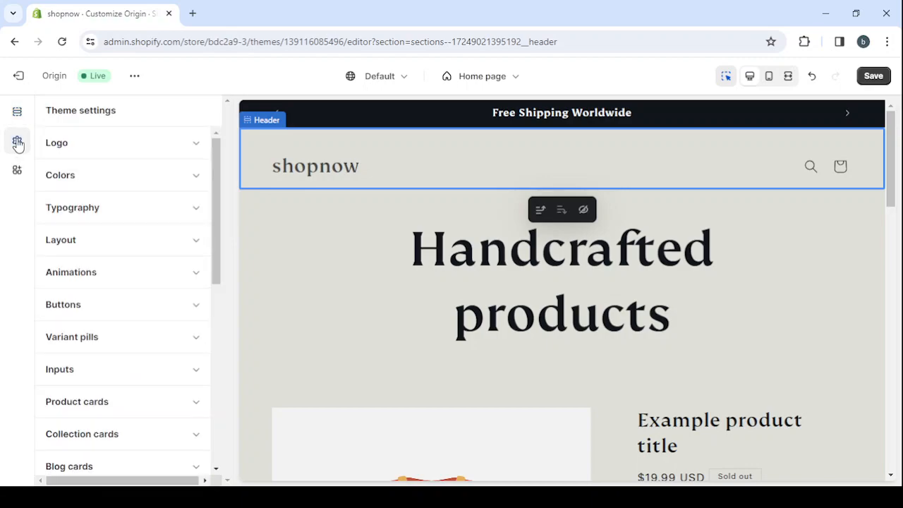
pyautogui.click(158, 154)
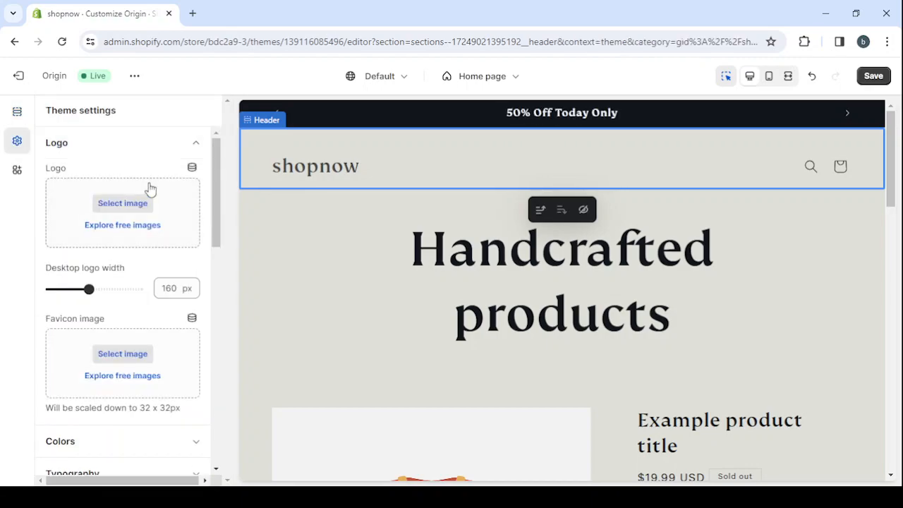